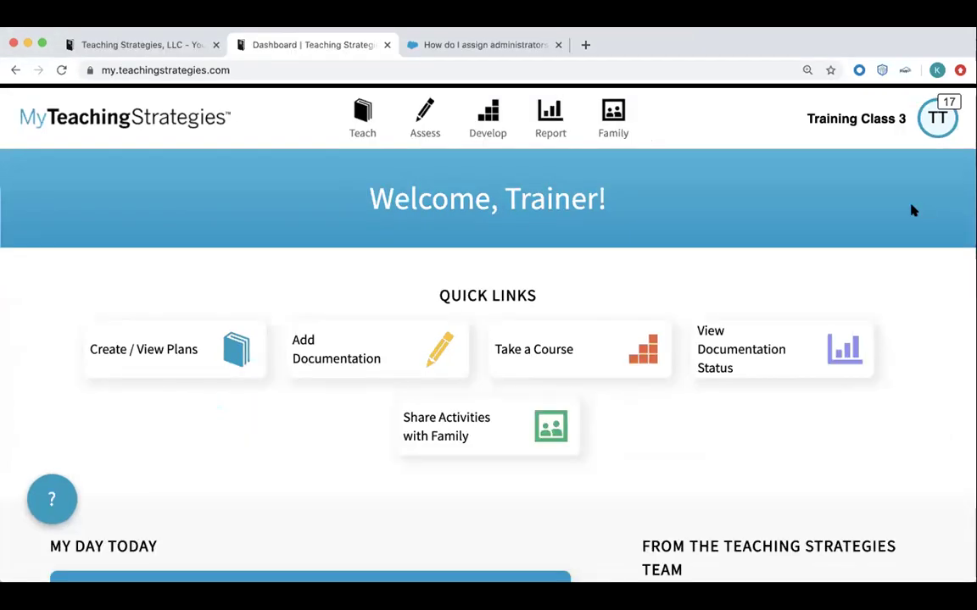
- Open the TT account menu on the Training Class 3 dashboard
click(939, 124)
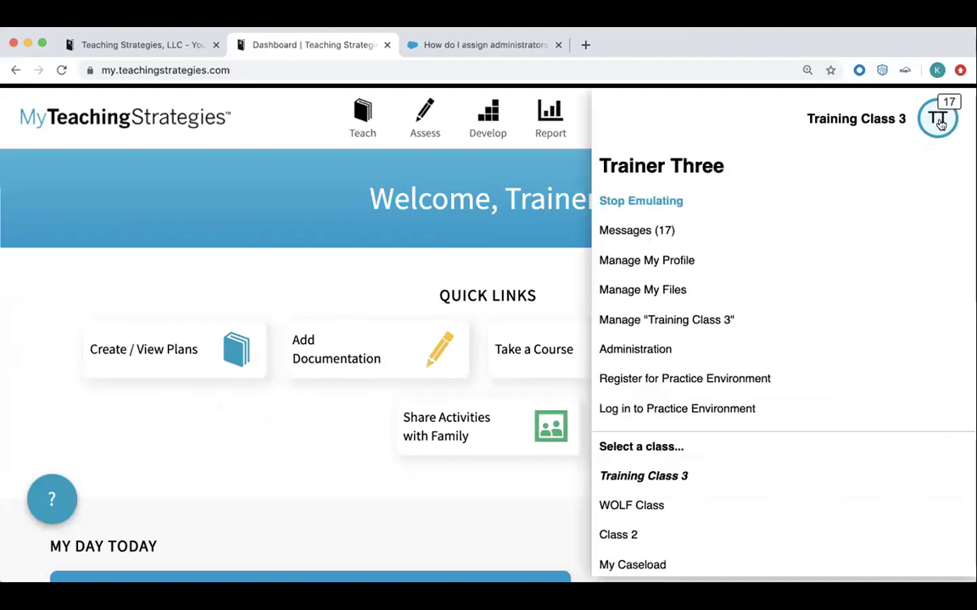
- In Administration's Children tab, submit the filter for Louisiana DOE: OSEP's Default Site
click(792, 342)
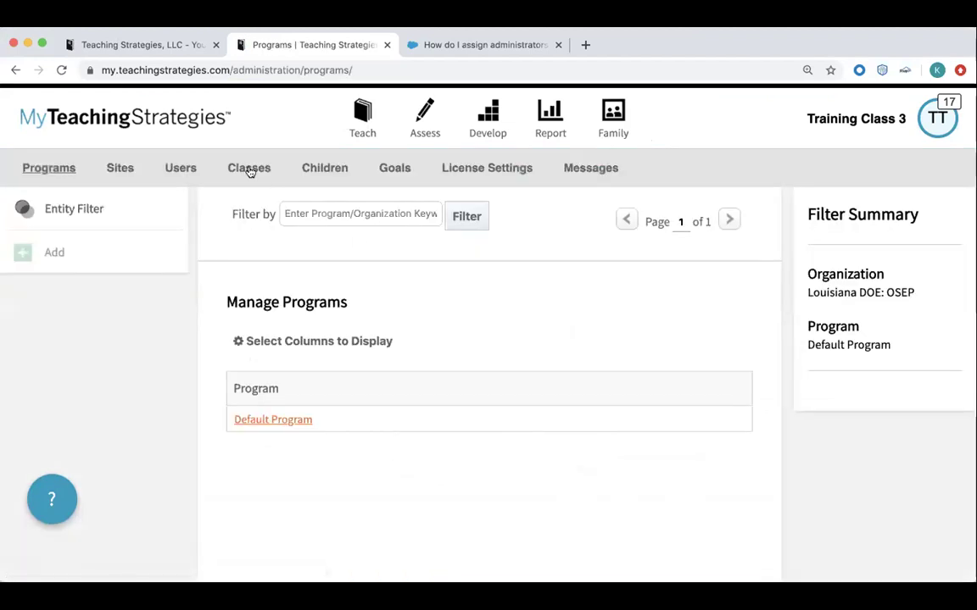
click(332, 167)
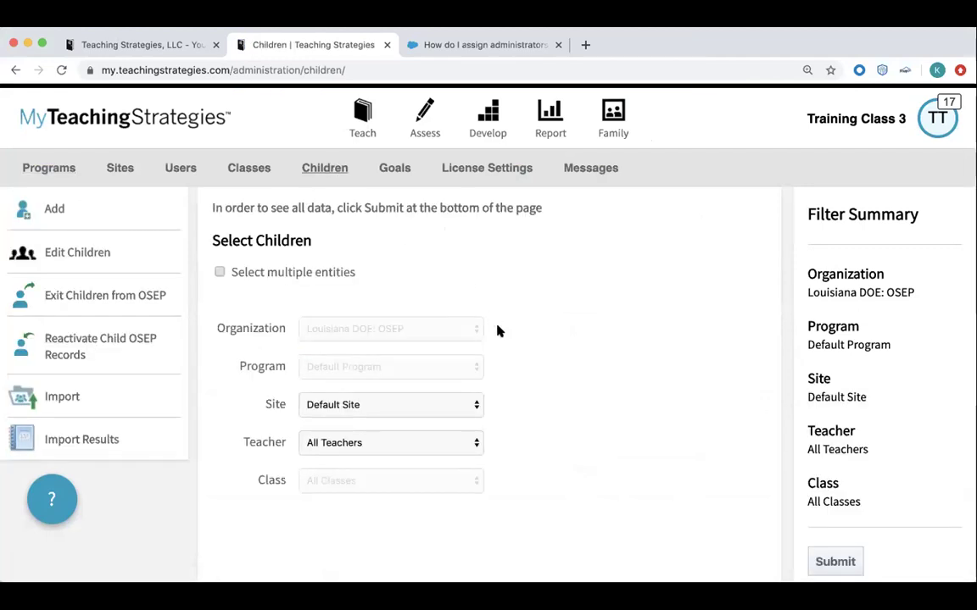
scroll(499, 331, down, 3)
scroll(809, 434, down, 1)
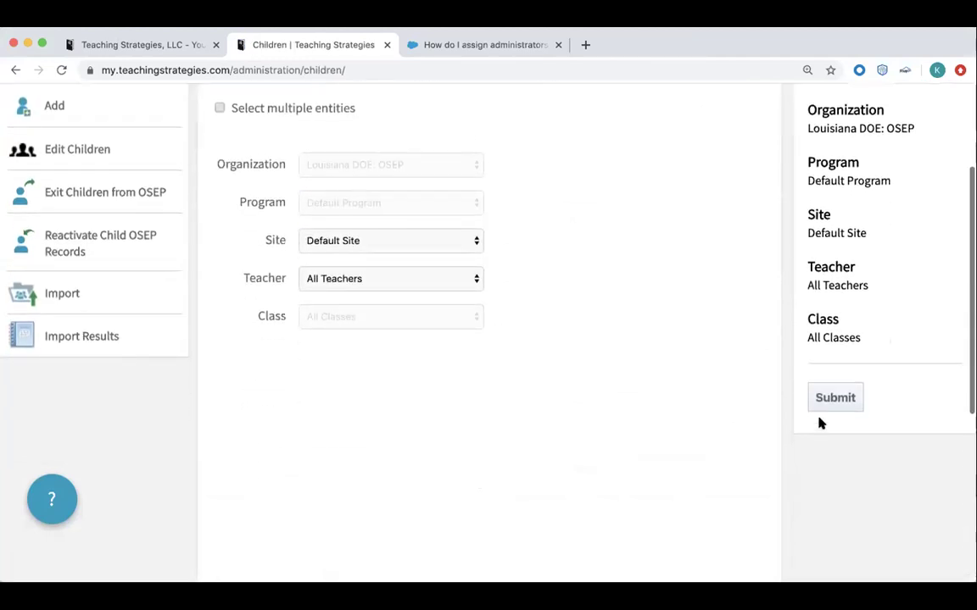
click(835, 398)
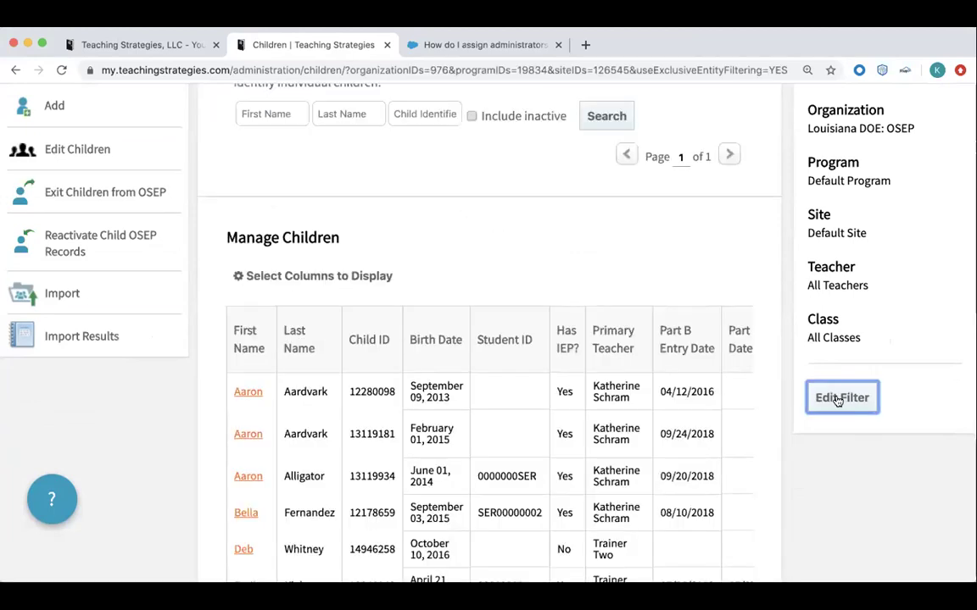
scroll(523, 279, up, 2)
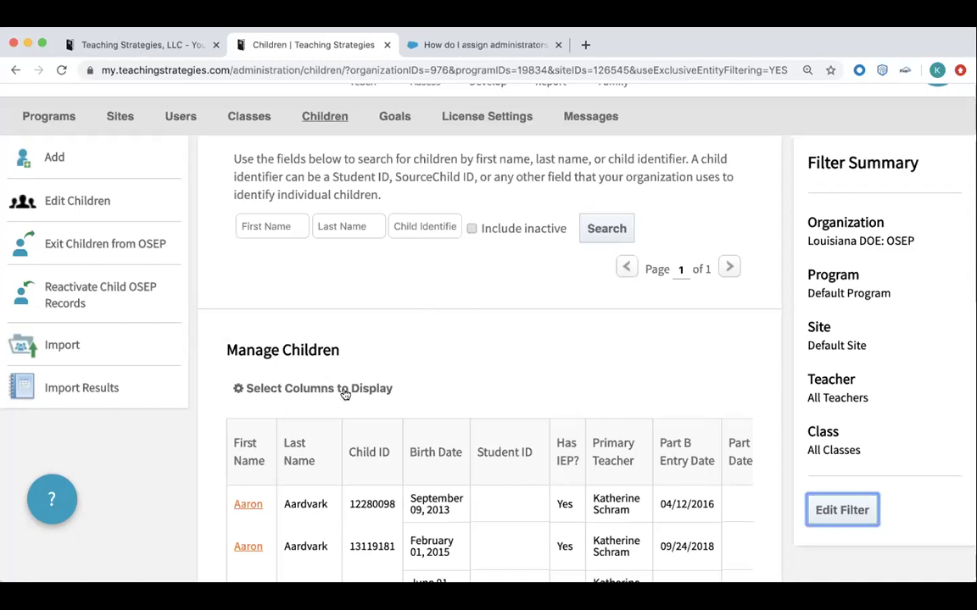
- Add the Student ID and Part B Exit Assessment Tool columns to the children list and save
click(238, 390)
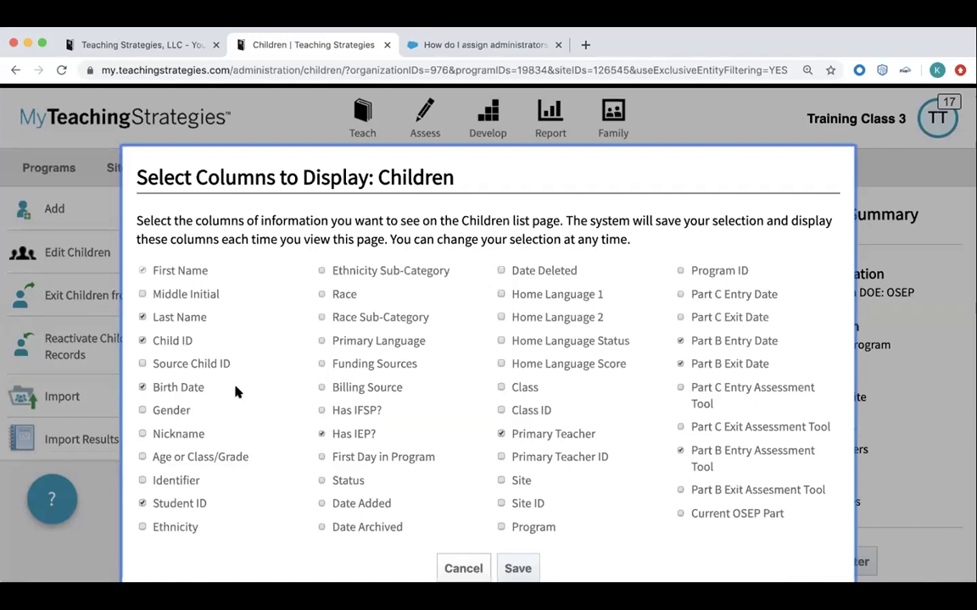
scroll(218, 407, down, 1)
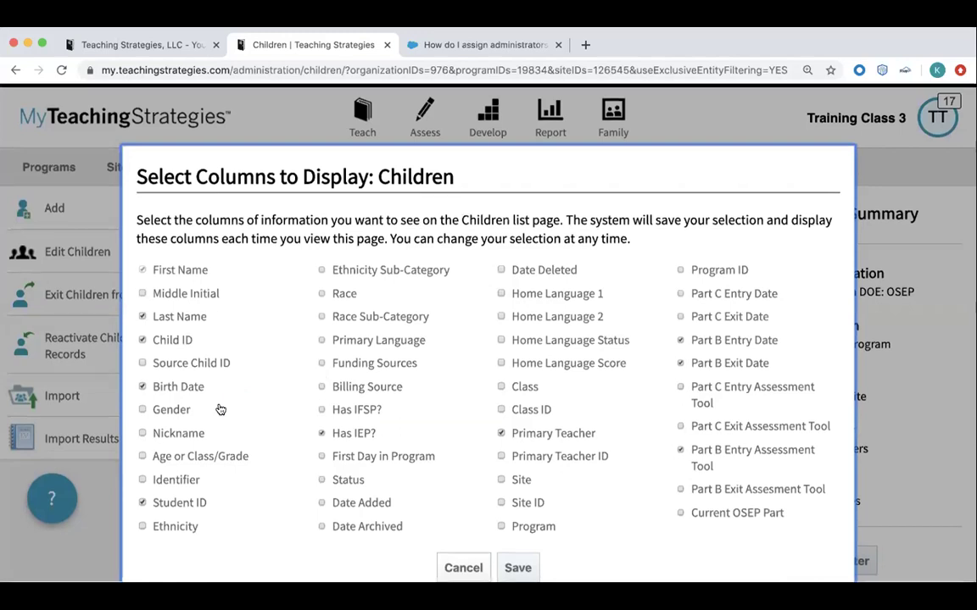
click(143, 504)
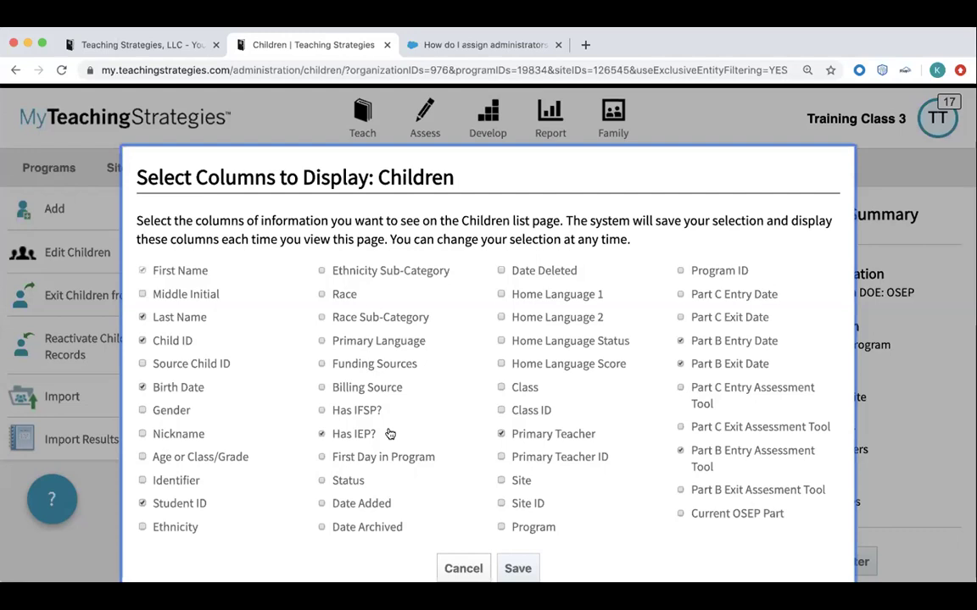
click(680, 491)
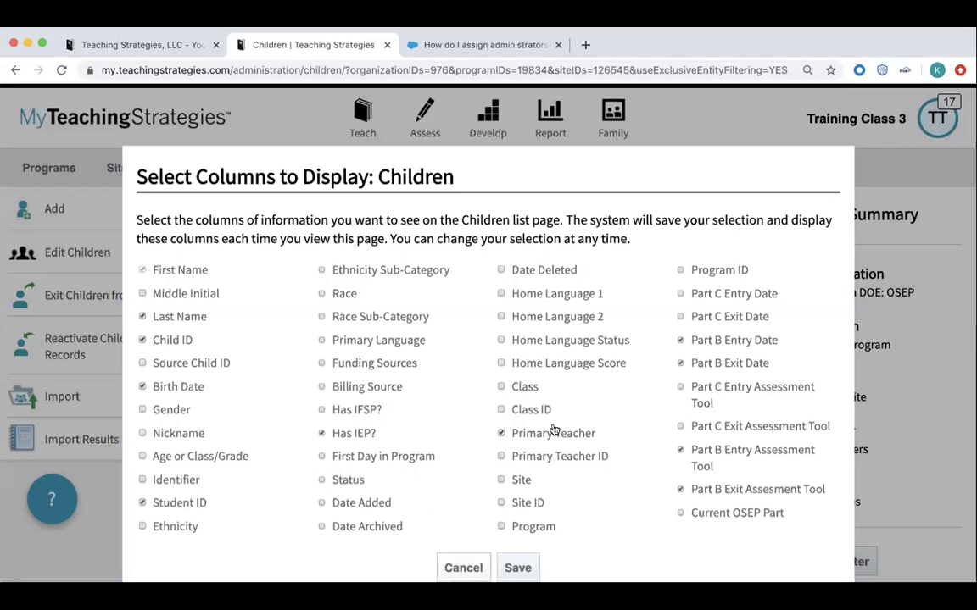
scroll(553, 431, down, 3)
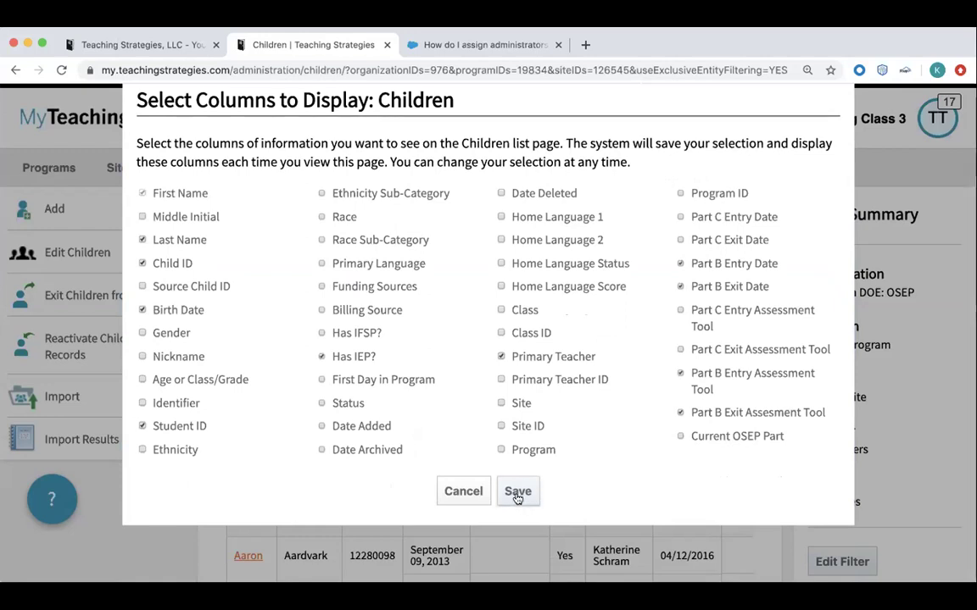
click(517, 492)
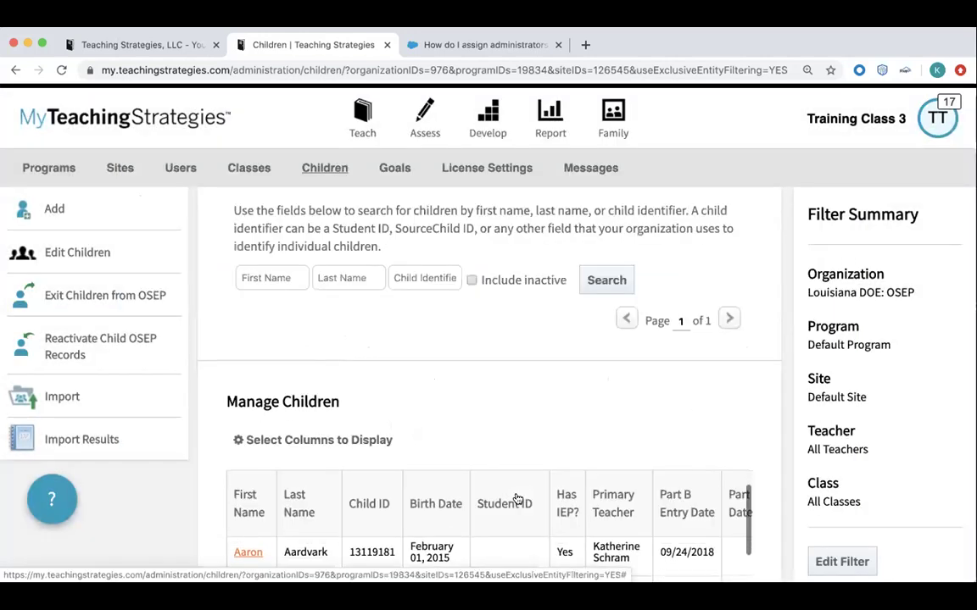
scroll(626, 500, right, 2)
scroll(626, 499, right, 5)
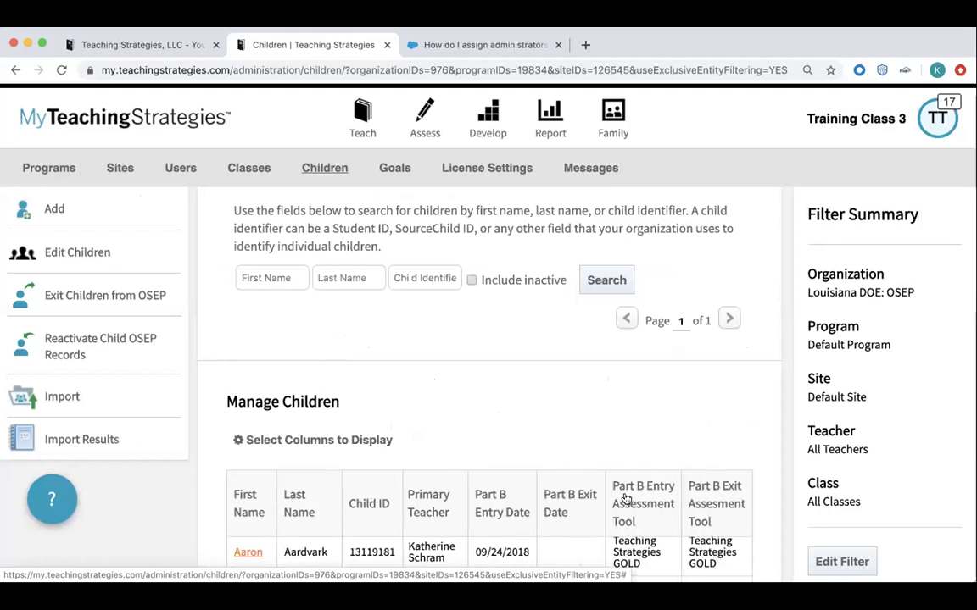
scroll(579, 427, down, 3)
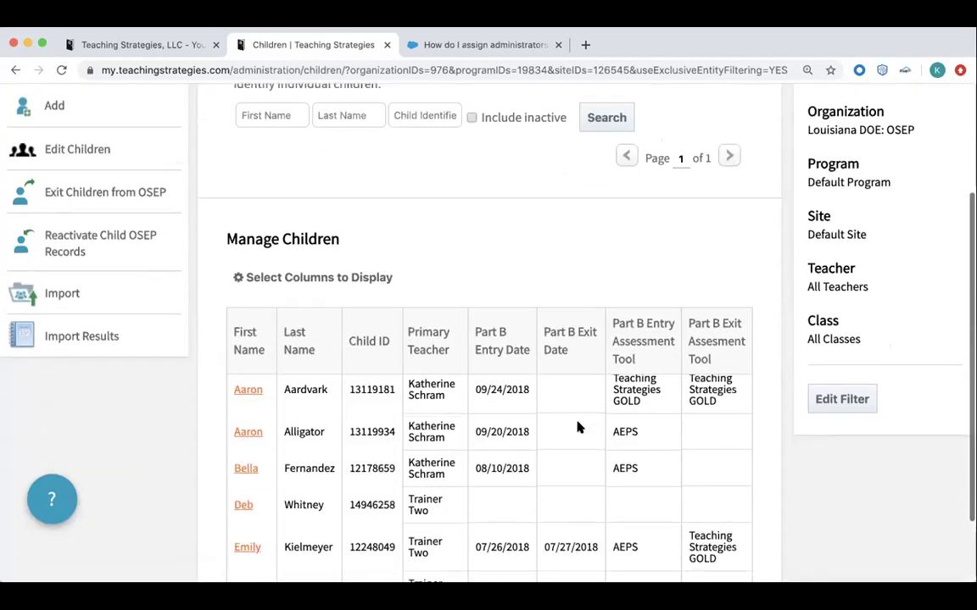
scroll(579, 427, left, 5)
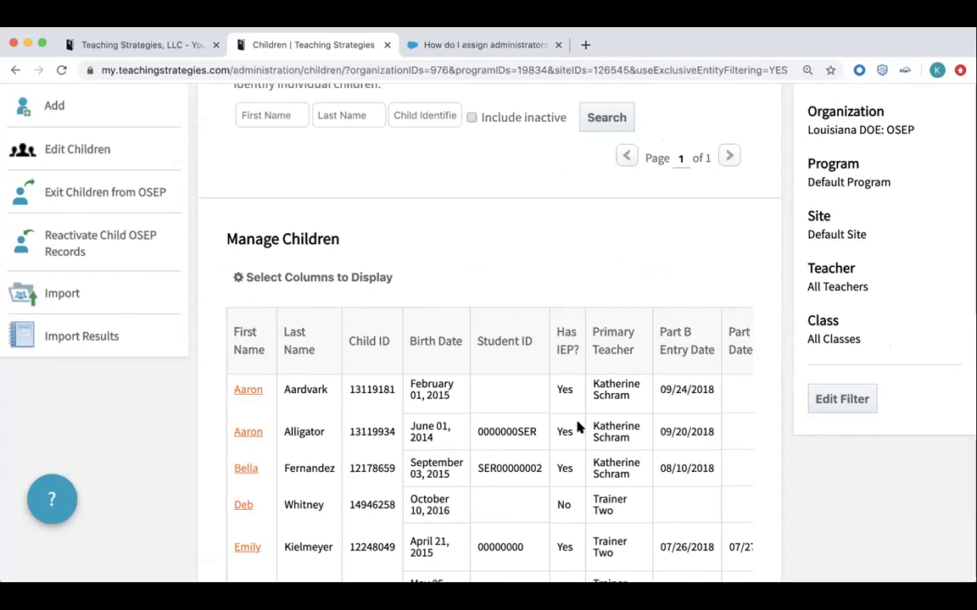
scroll(403, 228, down, 1)
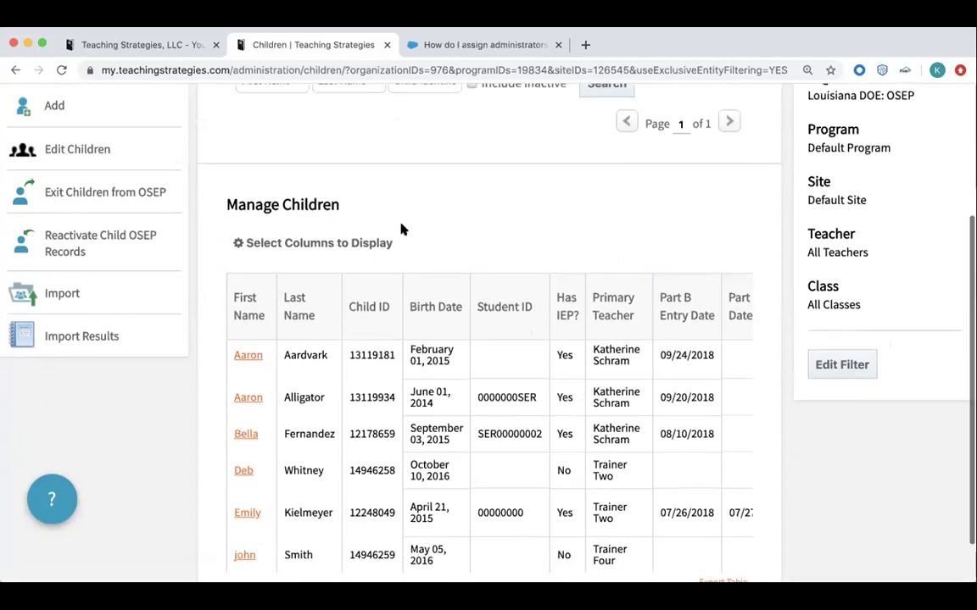
scroll(403, 229, down, 2)
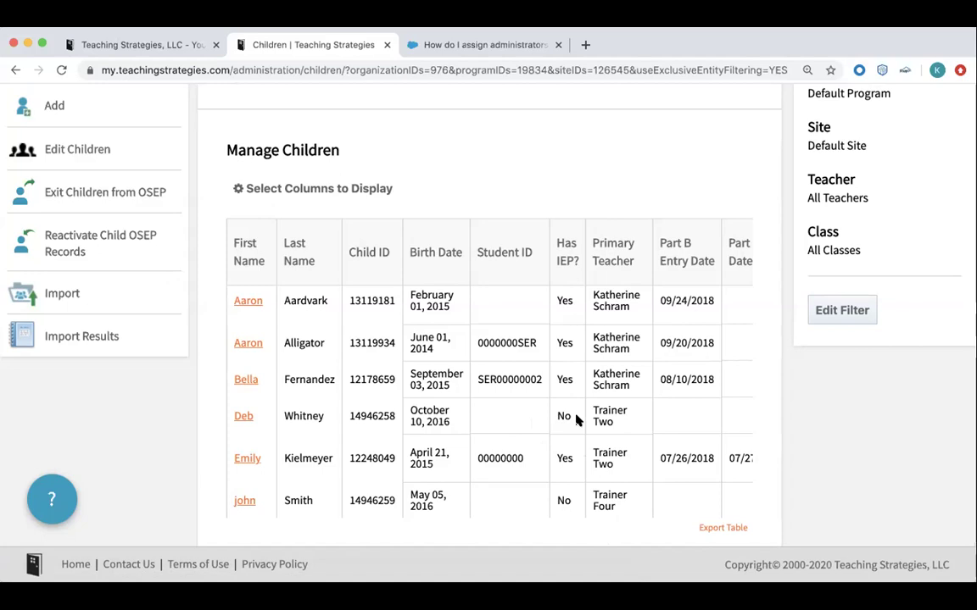
scroll(575, 440, down, 3)
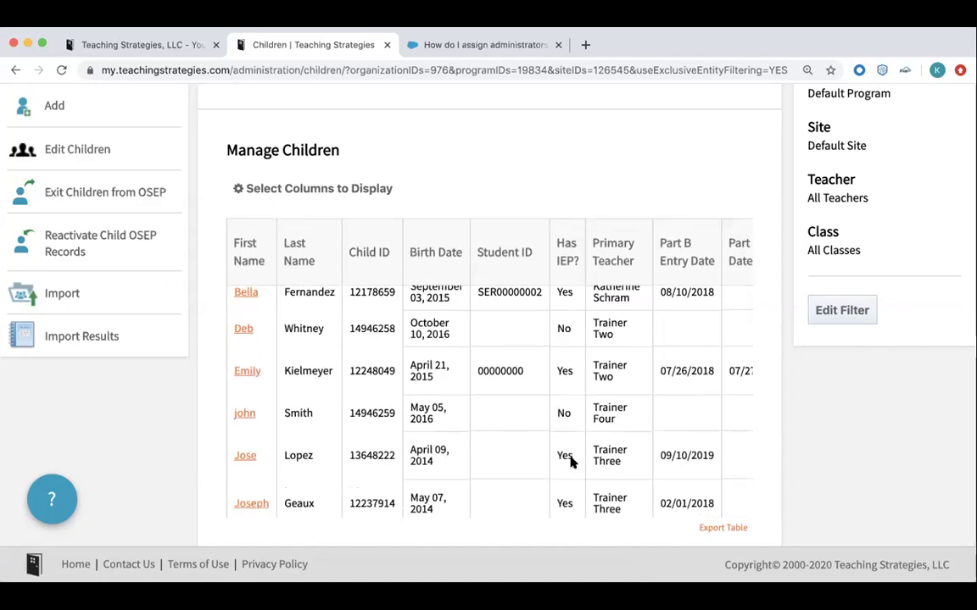
scroll(570, 460, down, 10)
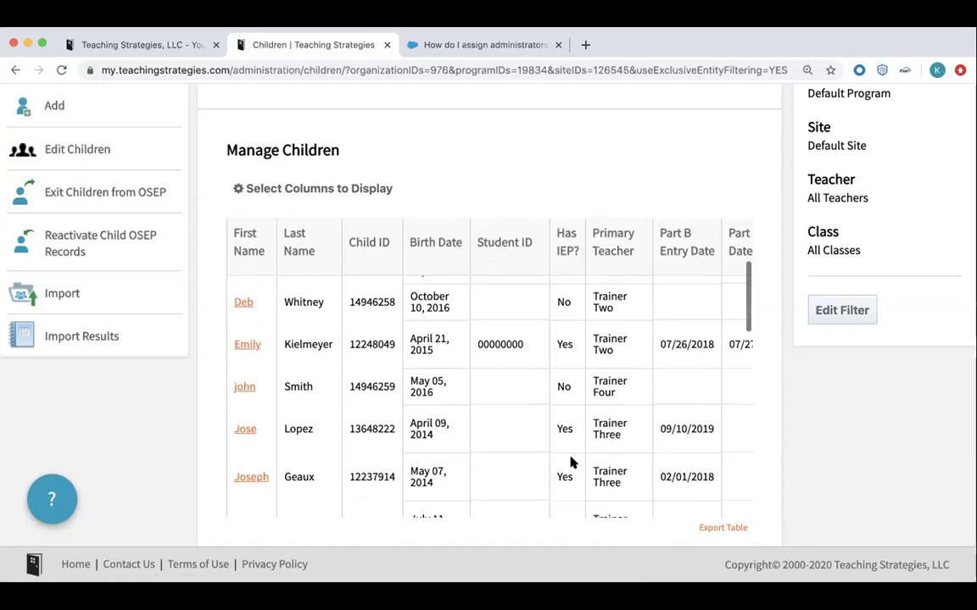
scroll(570, 462, down, 5)
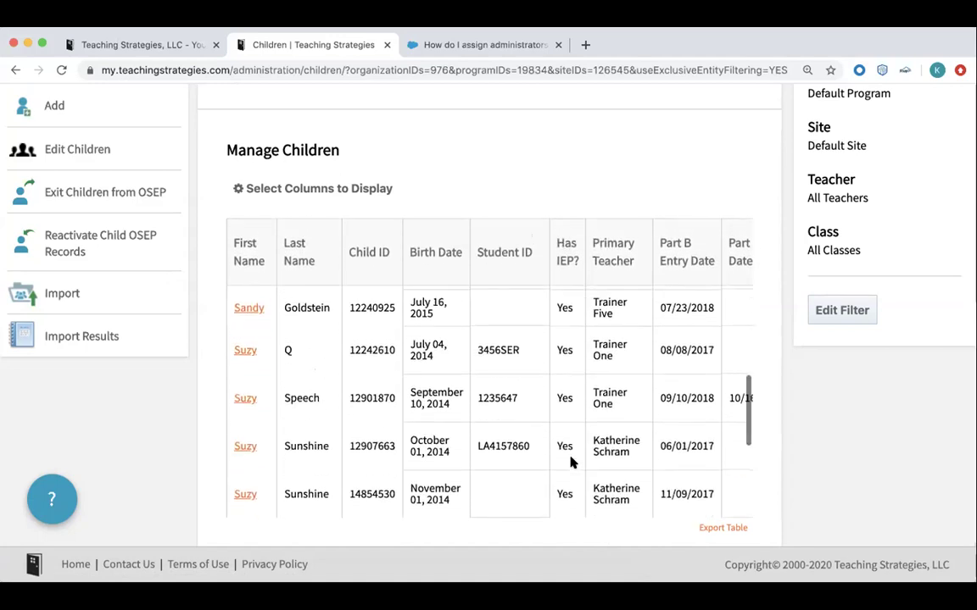
scroll(570, 462, up, 15)
scroll(570, 462, up, 2)
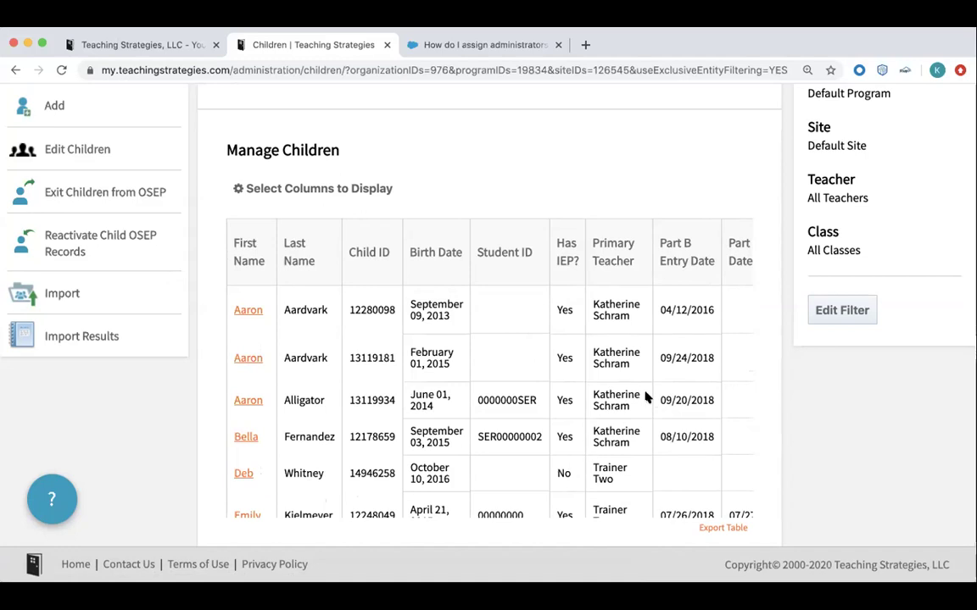
scroll(645, 397, up, 2)
scroll(695, 369, right, 5)
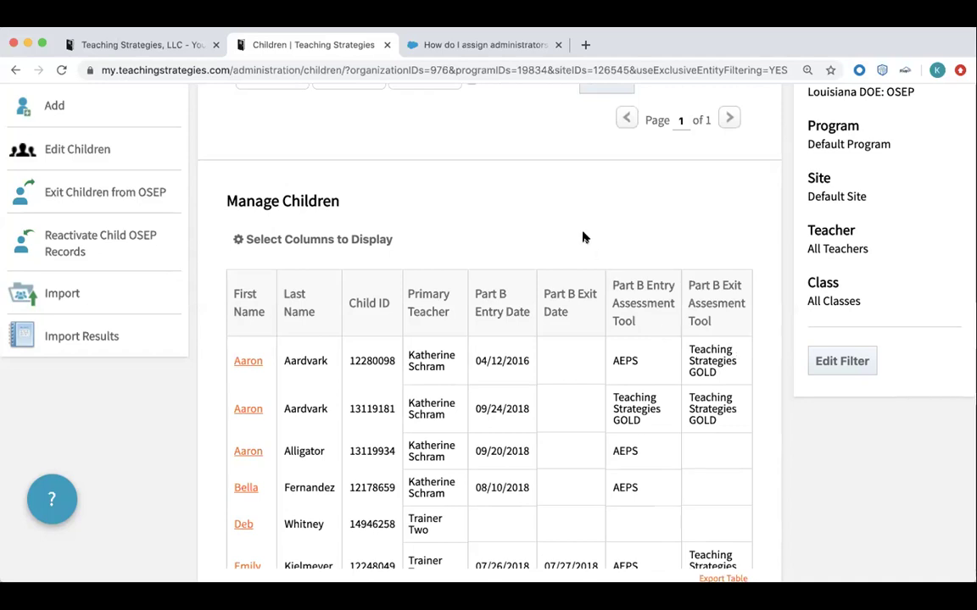
scroll(584, 235, up, 3)
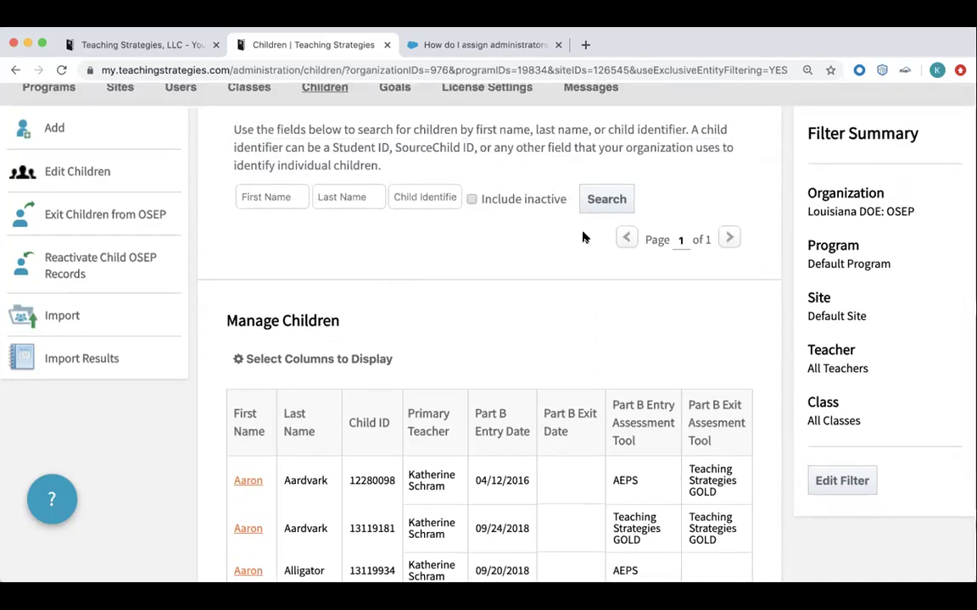
scroll(583, 238, up, 2)
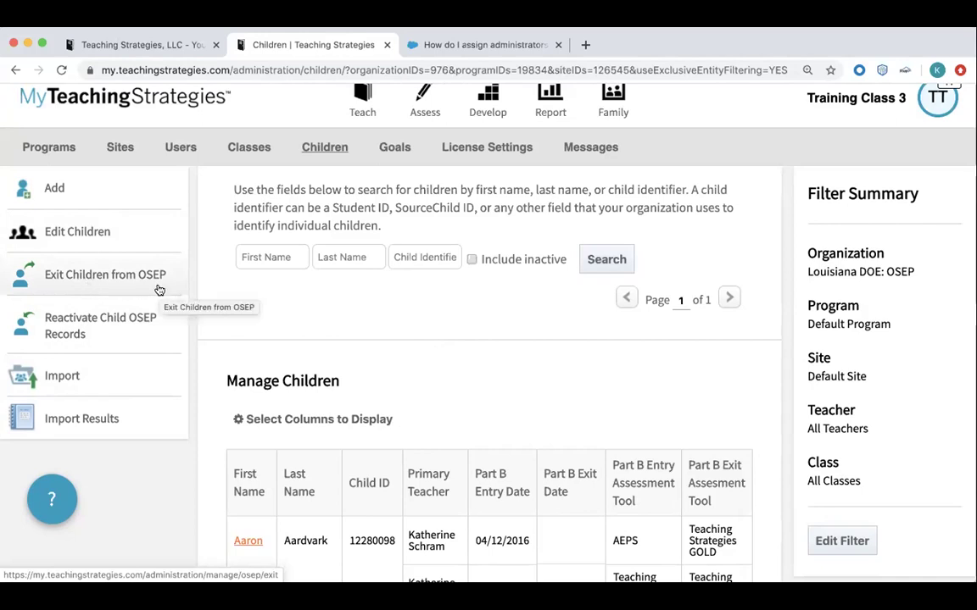
- On Exit Children from OSEP, filter to Default Program, Default Site and Trainer Three
click(97, 277)
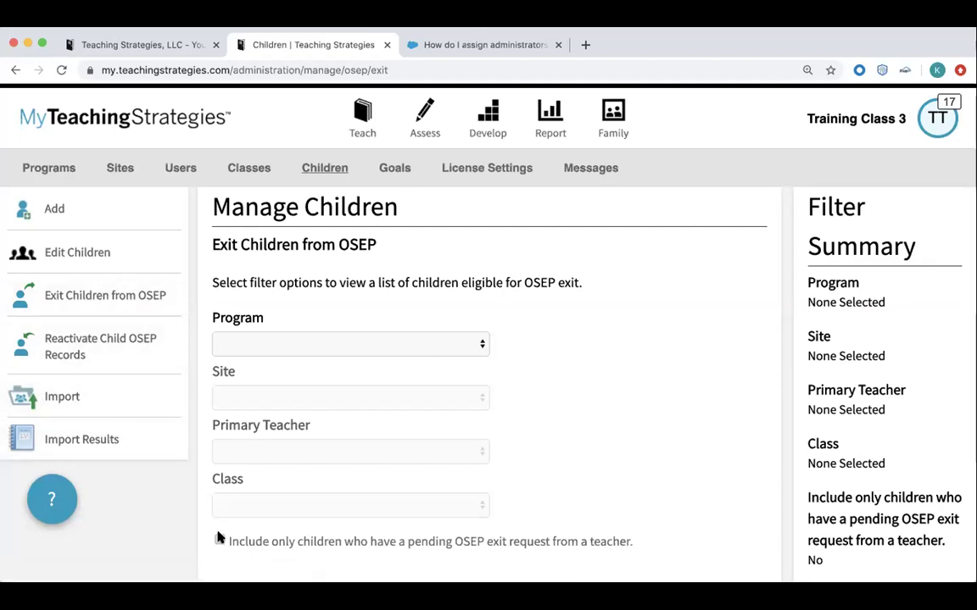
scroll(218, 536, down, 1)
scroll(218, 536, down, 1)
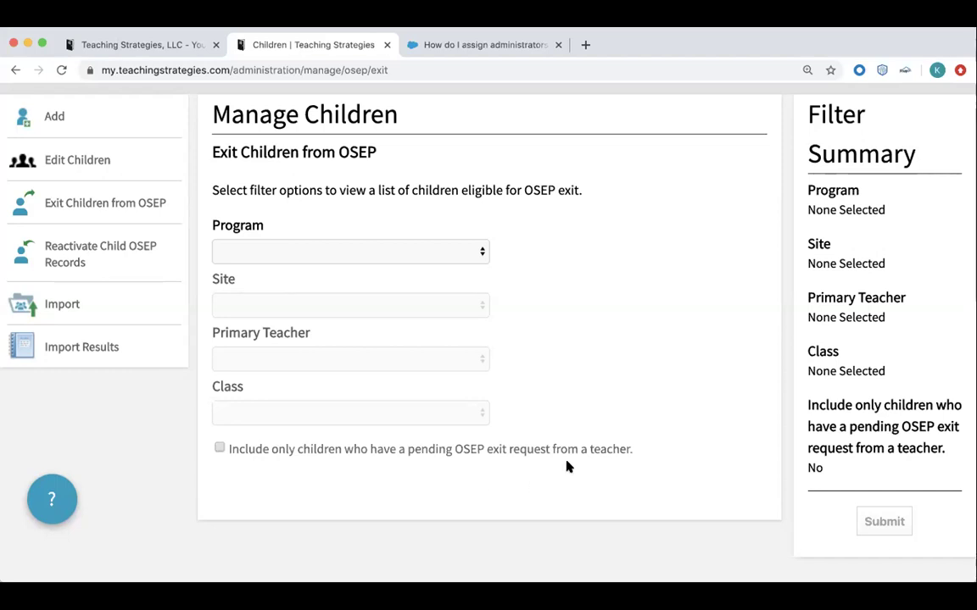
click(458, 255)
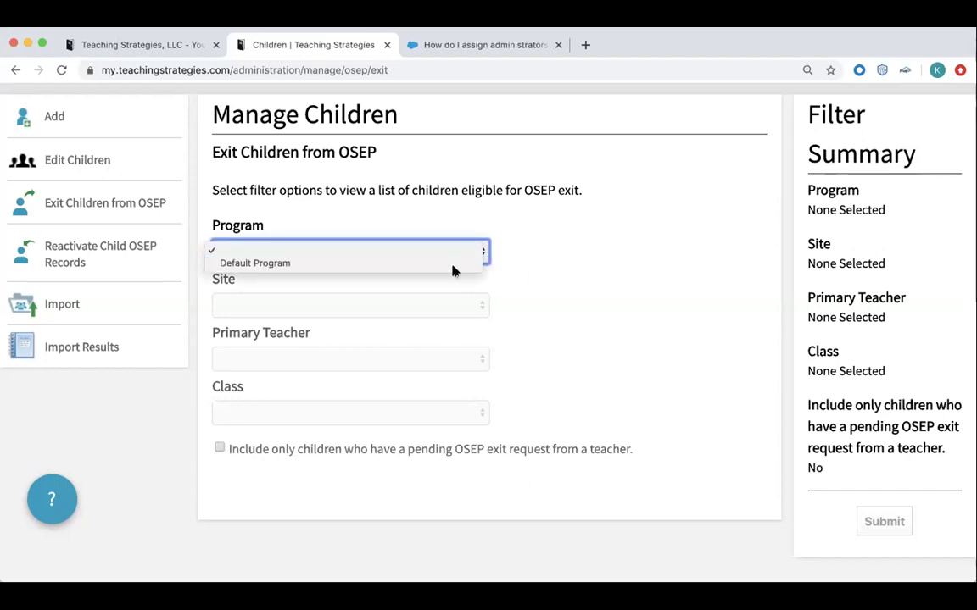
click(452, 266)
click(450, 307)
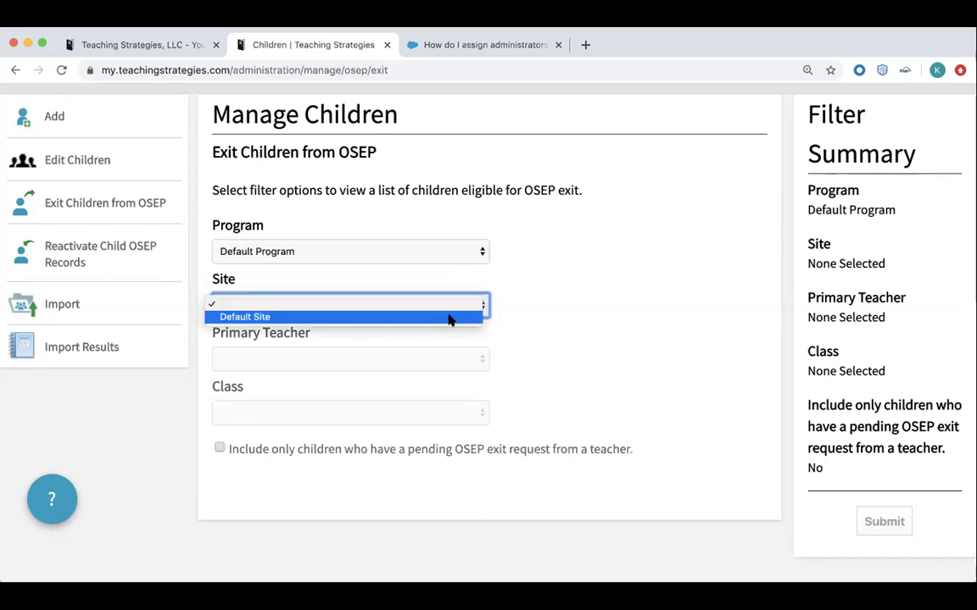
click(447, 319)
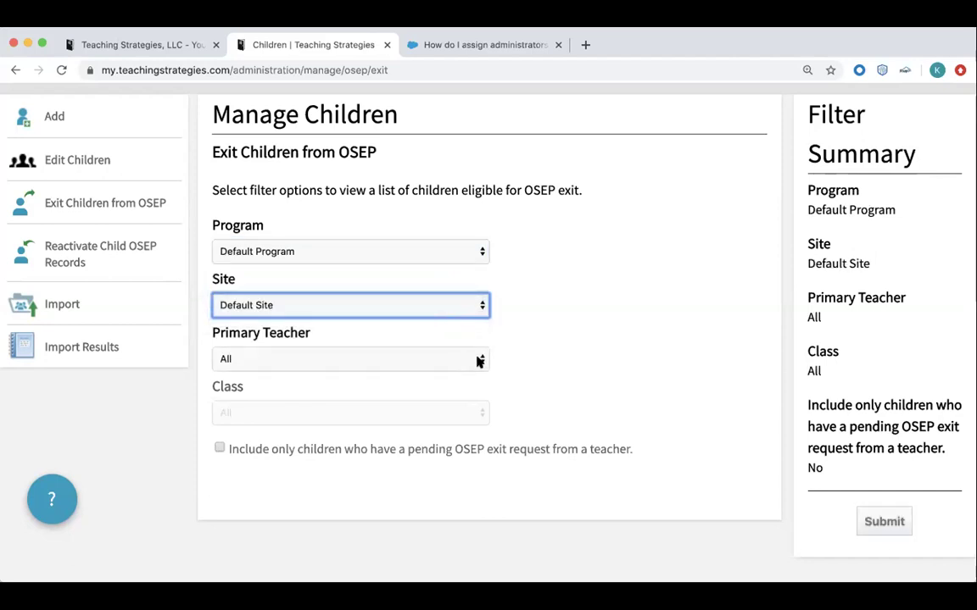
click(480, 359)
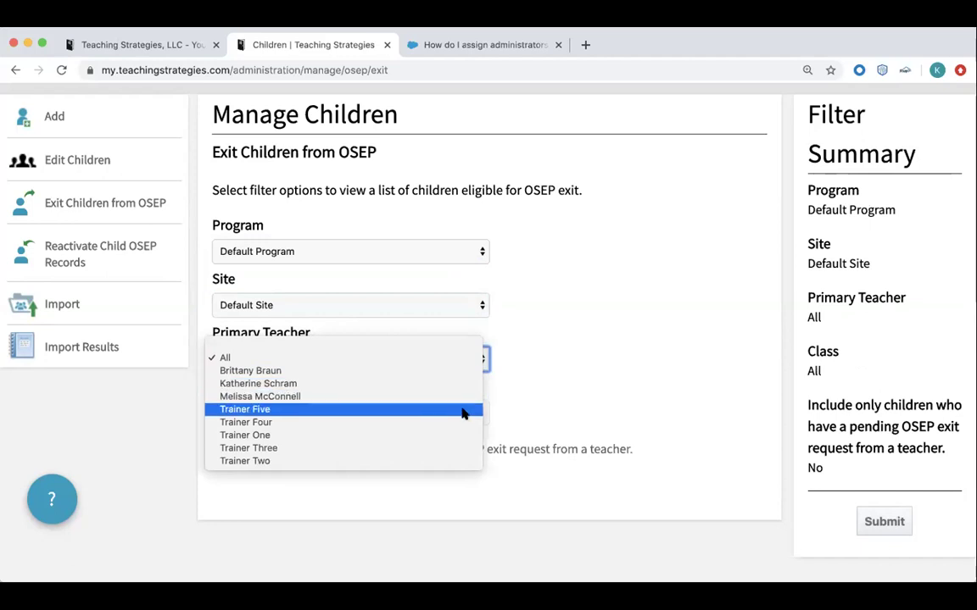
click(453, 450)
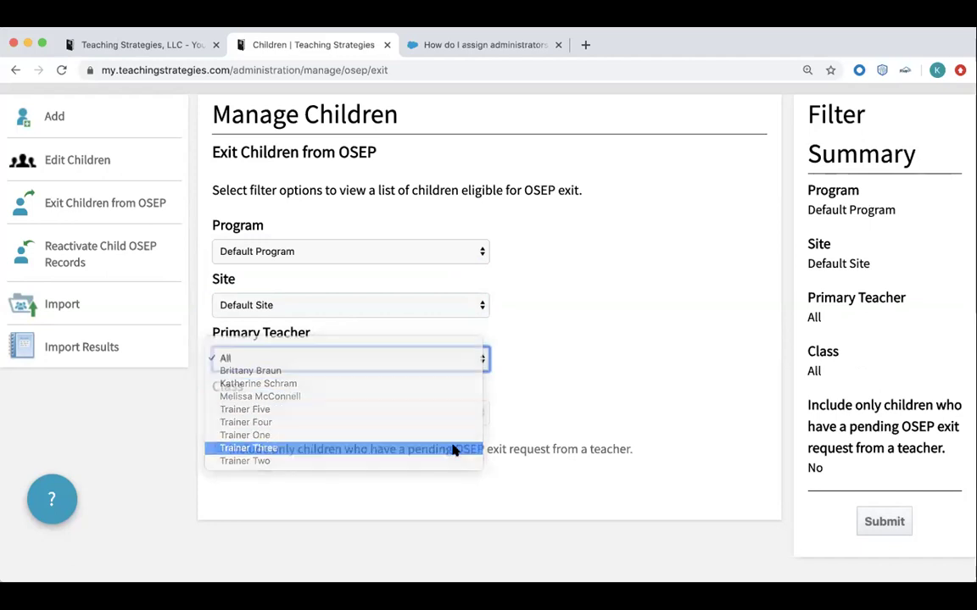
scroll(638, 429, down, 2)
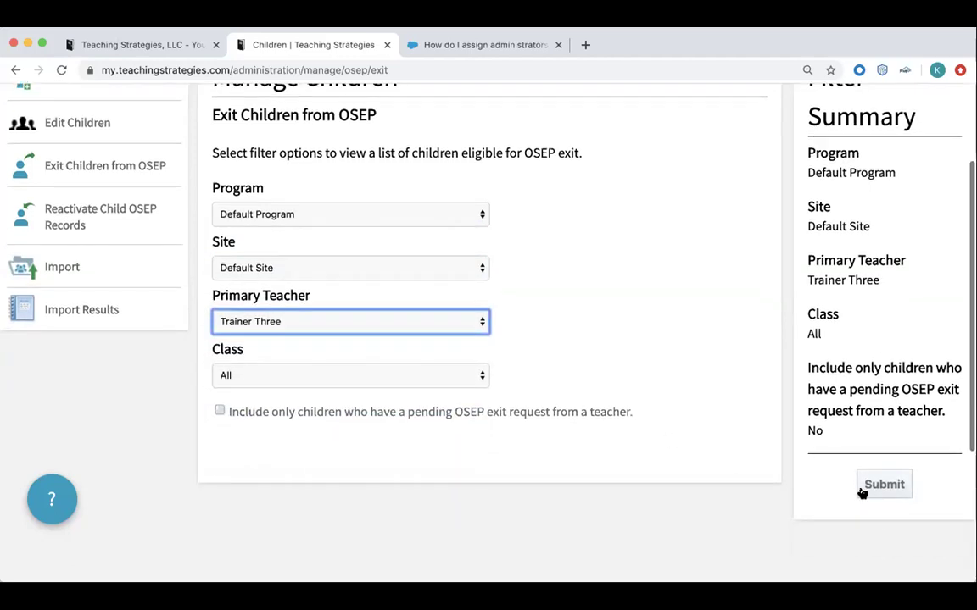
click(887, 487)
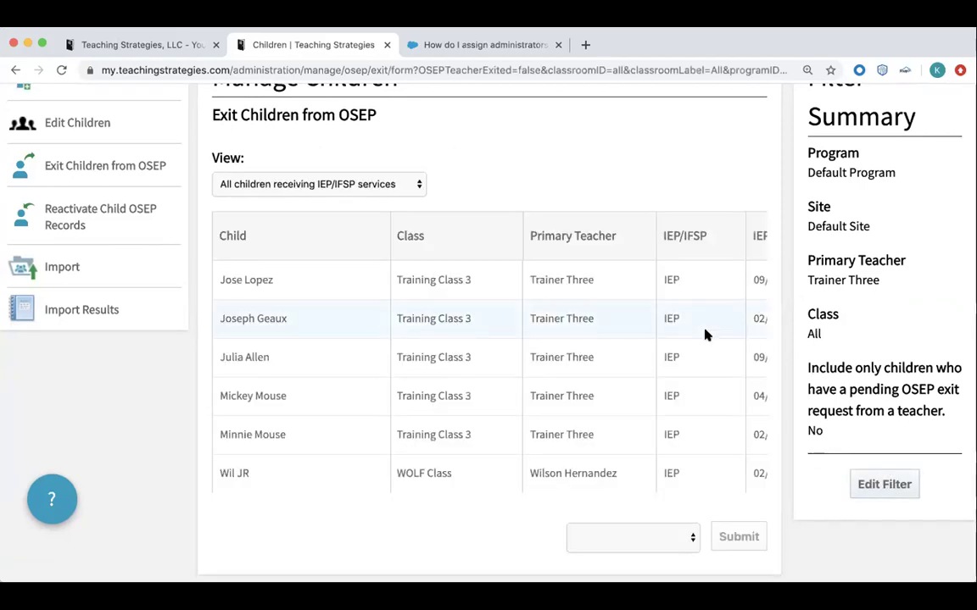
- Review the view options unchanged and scroll the table right to the Exit Date column
scroll(704, 334, up, 1)
scroll(705, 334, up, 3)
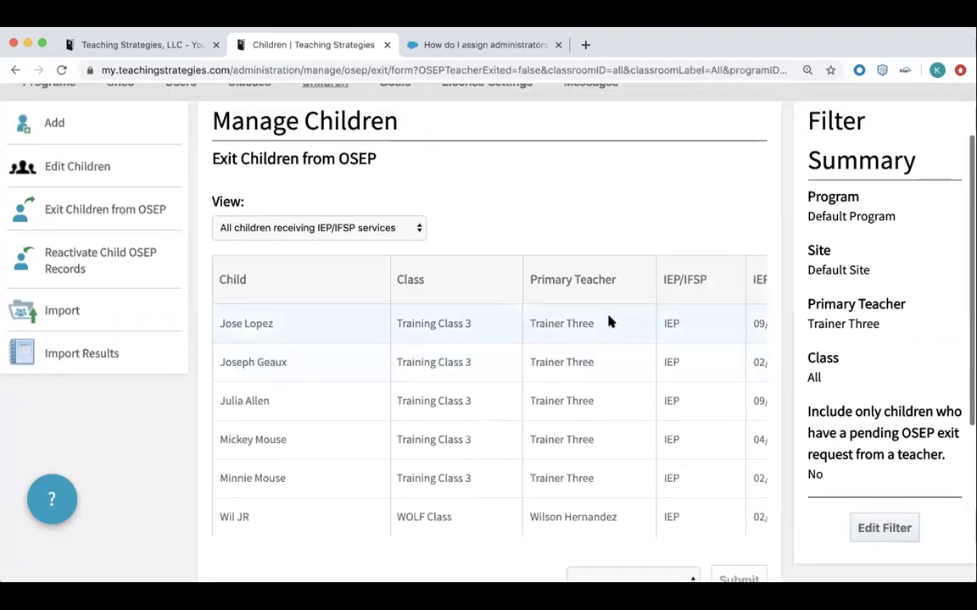
click(412, 228)
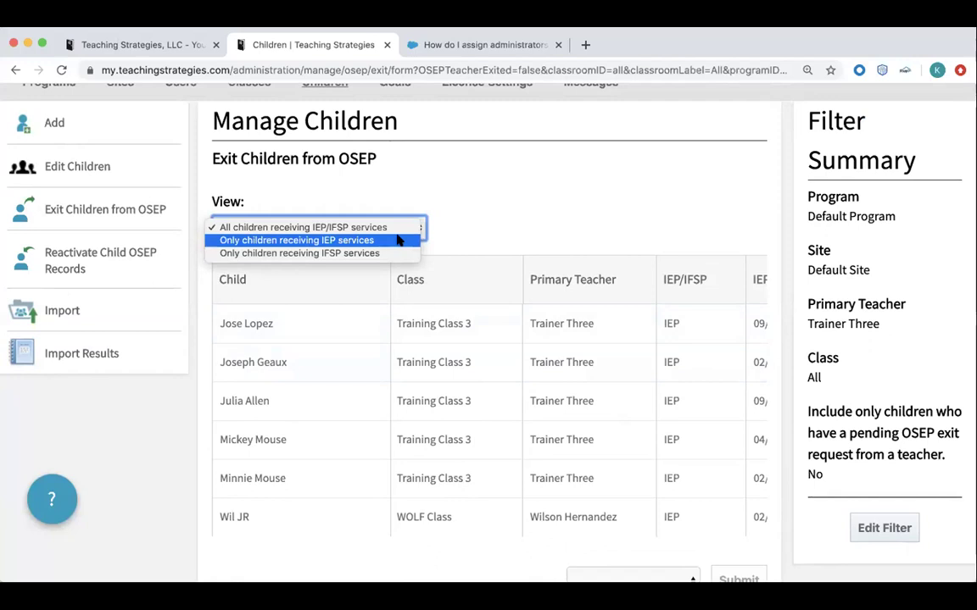
click(510, 222)
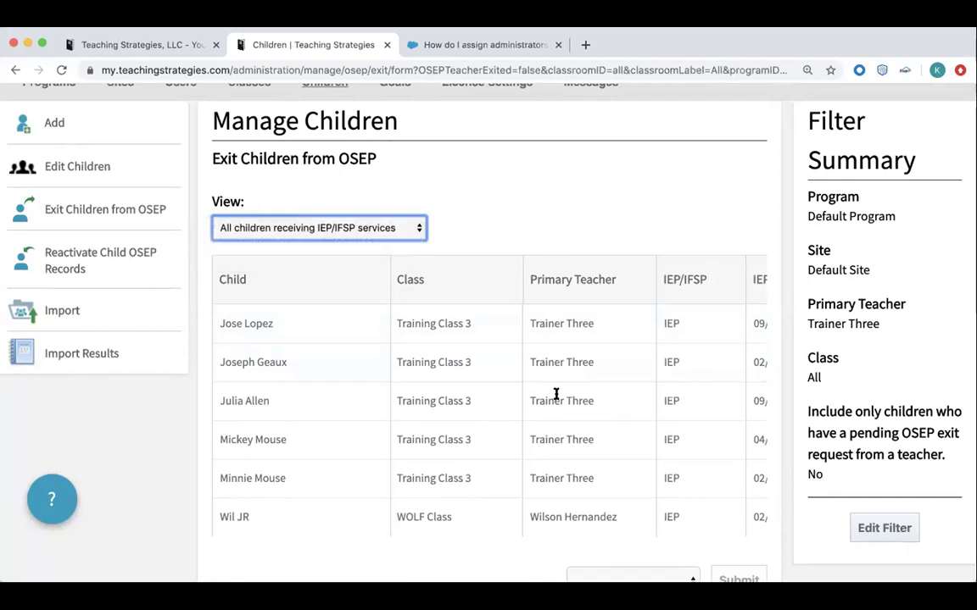
scroll(553, 398, right, 5)
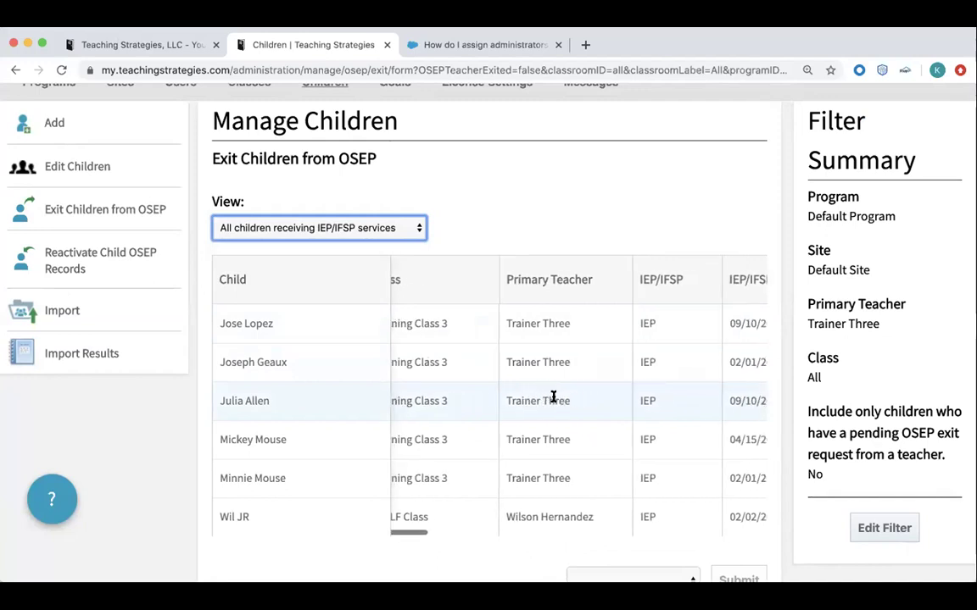
scroll(553, 399, right, 3)
scroll(553, 399, left, 6)
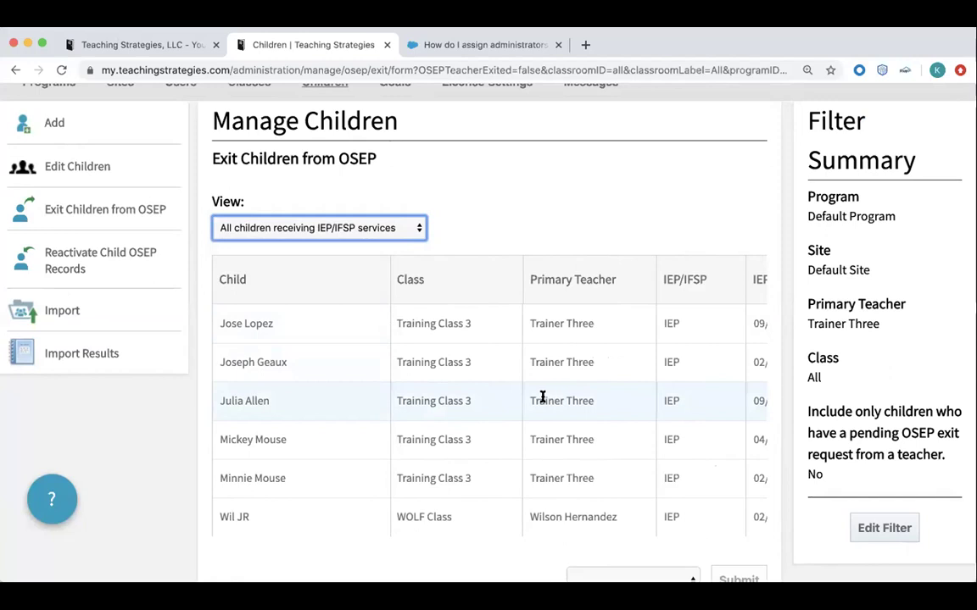
scroll(541, 398, right, 3)
scroll(541, 398, right, 4)
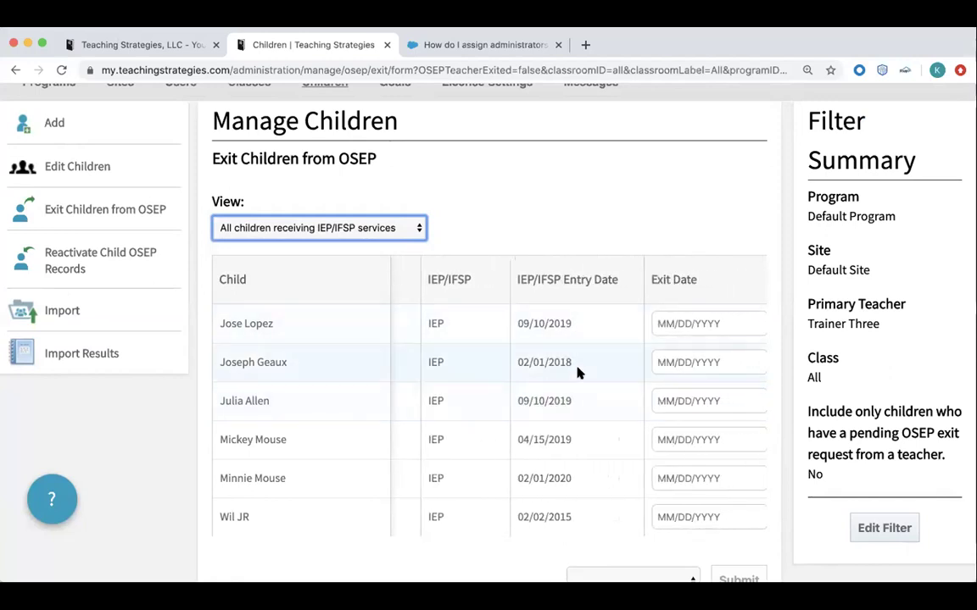
scroll(577, 367, right, 3)
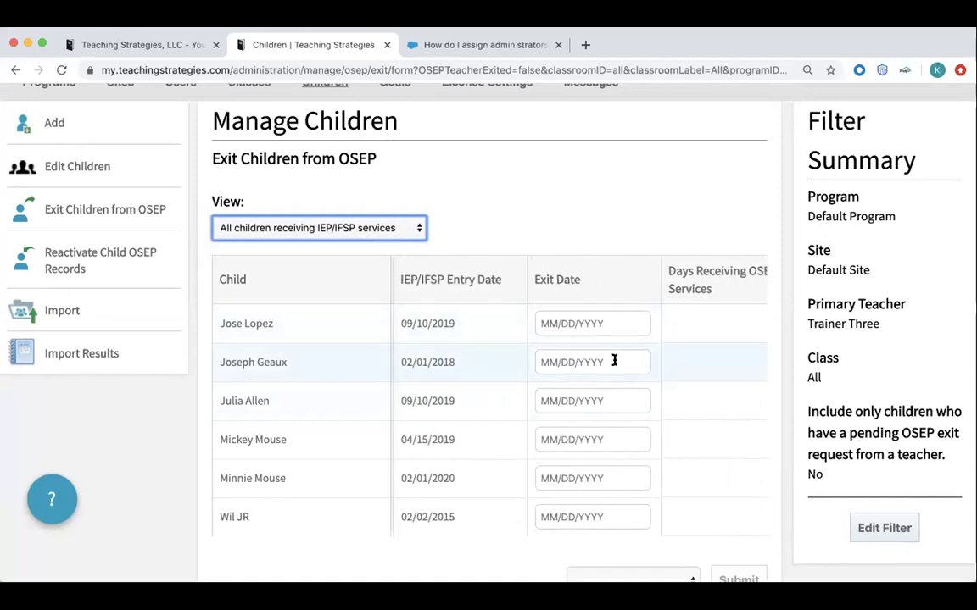
- Set exit dates of 03/25/2020 for Joseph Geaux and 03/31/2020 for Minnie Mouse
click(614, 361)
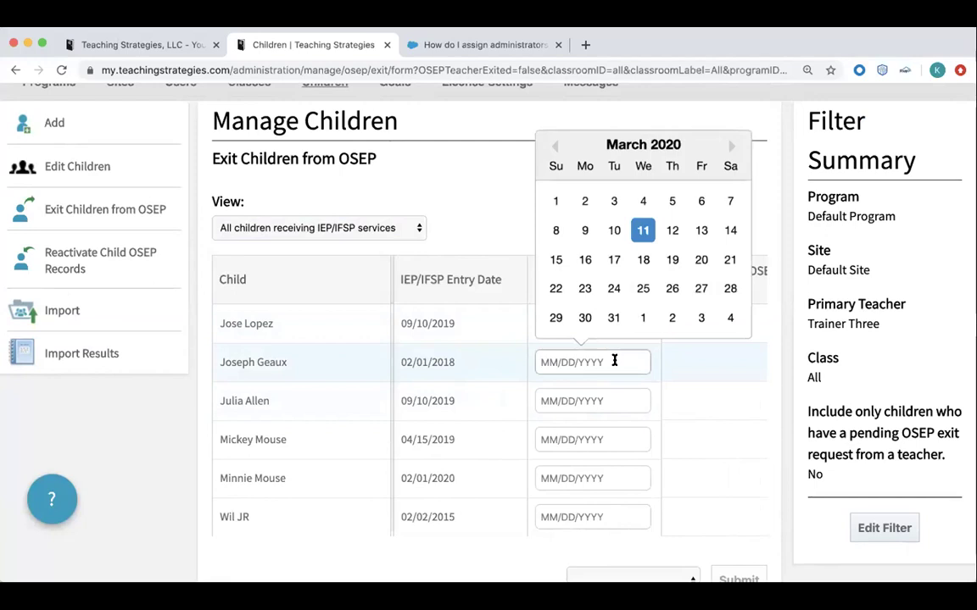
click(641, 289)
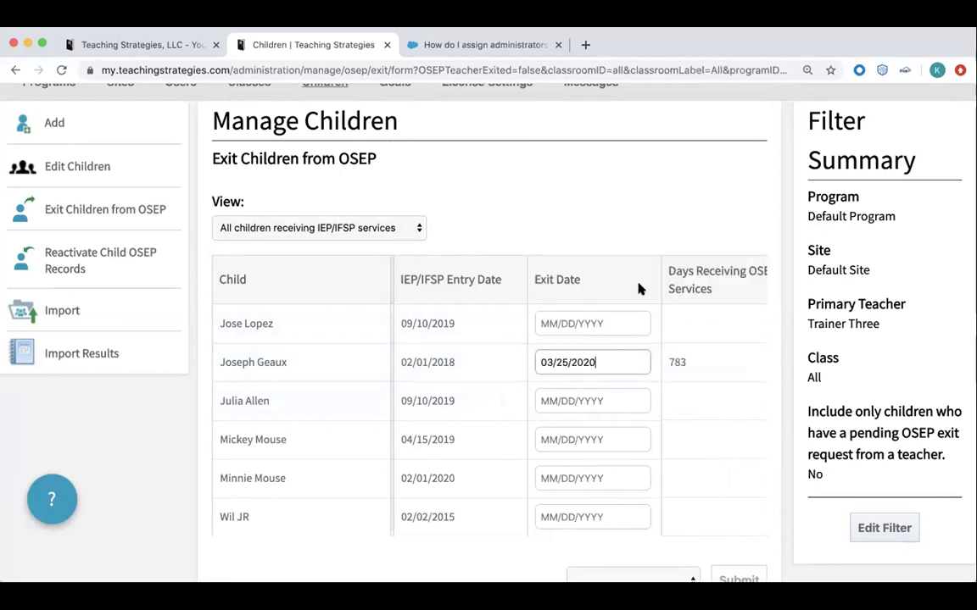
click(607, 325)
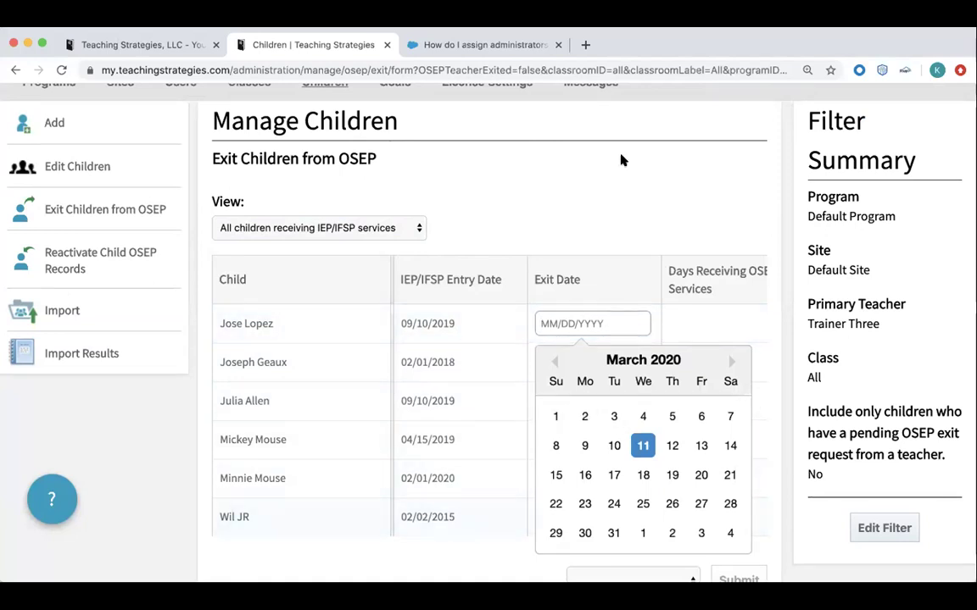
click(601, 187)
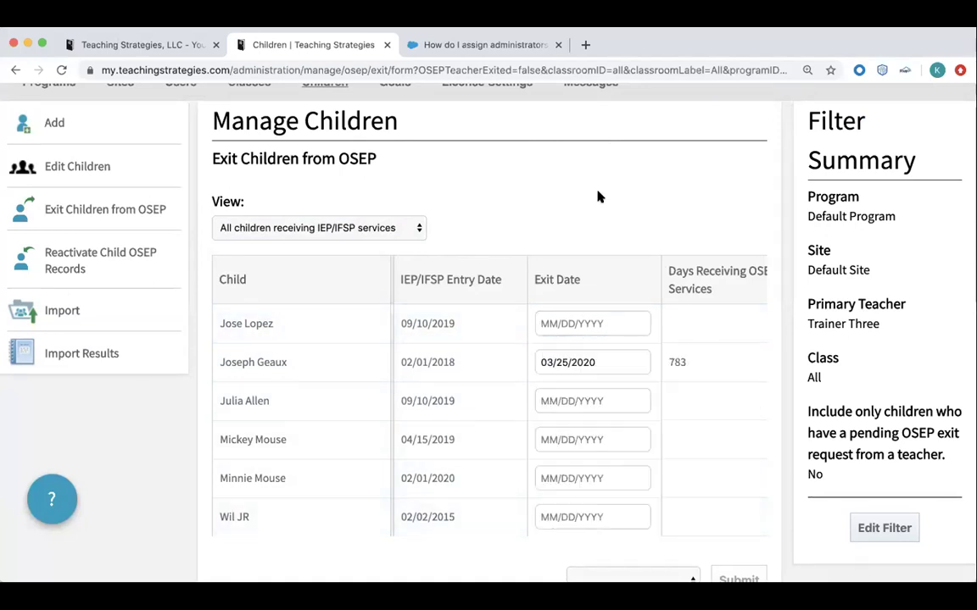
click(597, 478)
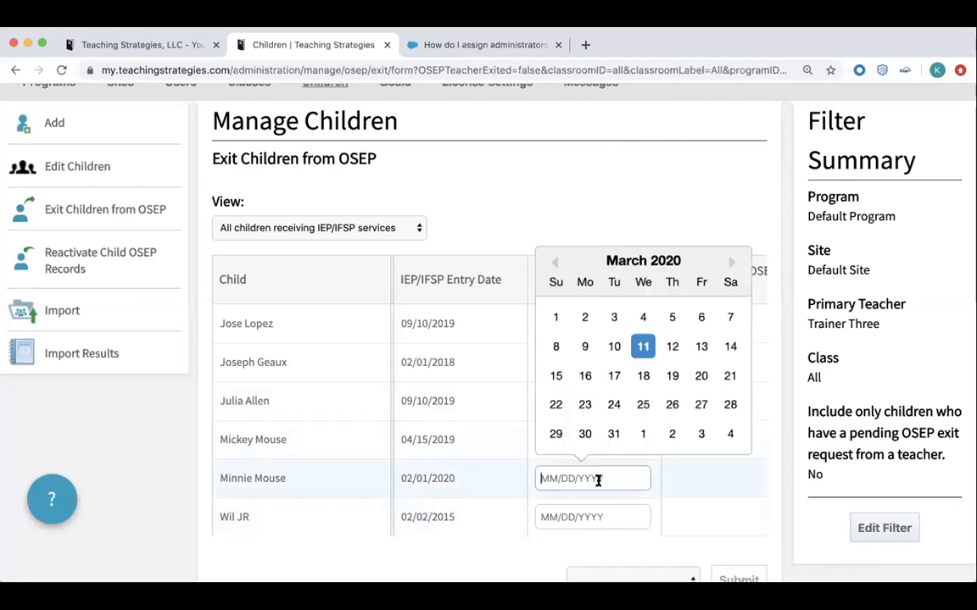
click(616, 433)
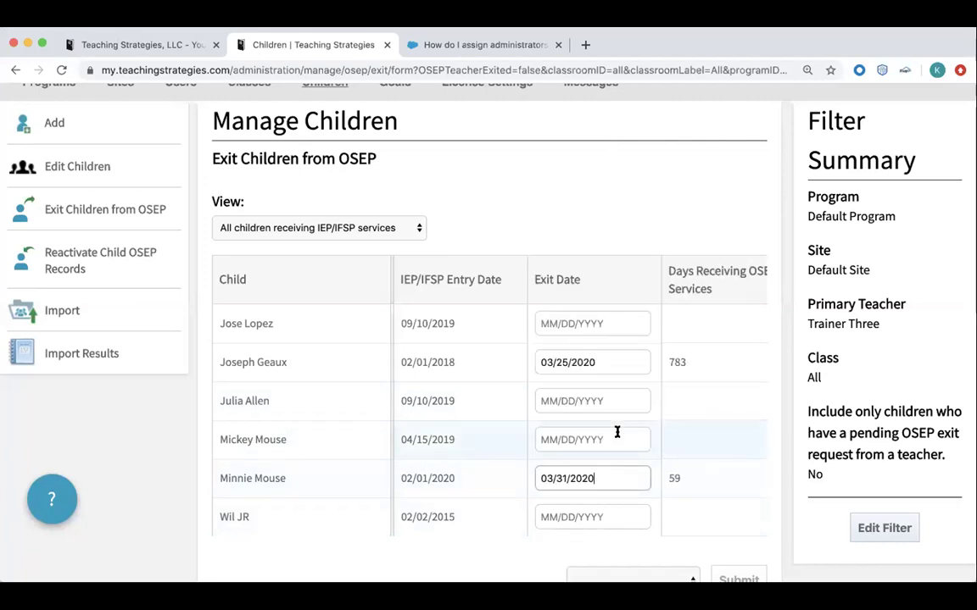
scroll(617, 433, right, 4)
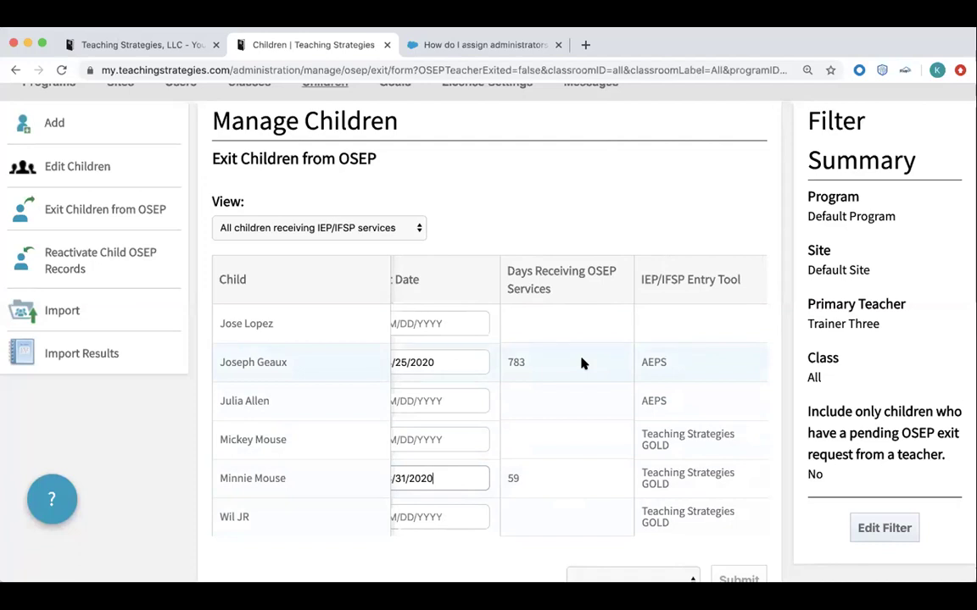
scroll(582, 363, right, 1)
scroll(582, 363, right, 5)
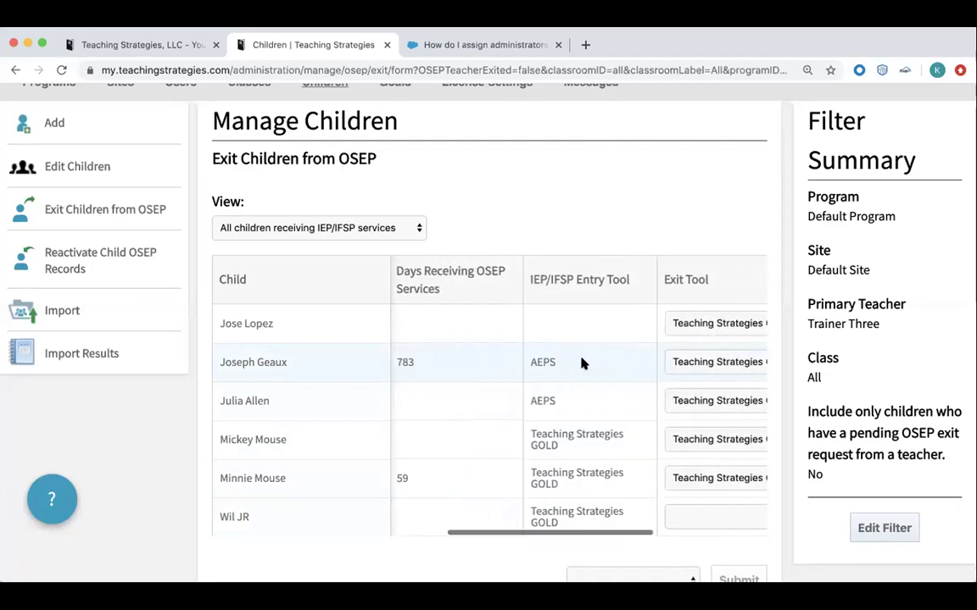
scroll(582, 363, right, 2)
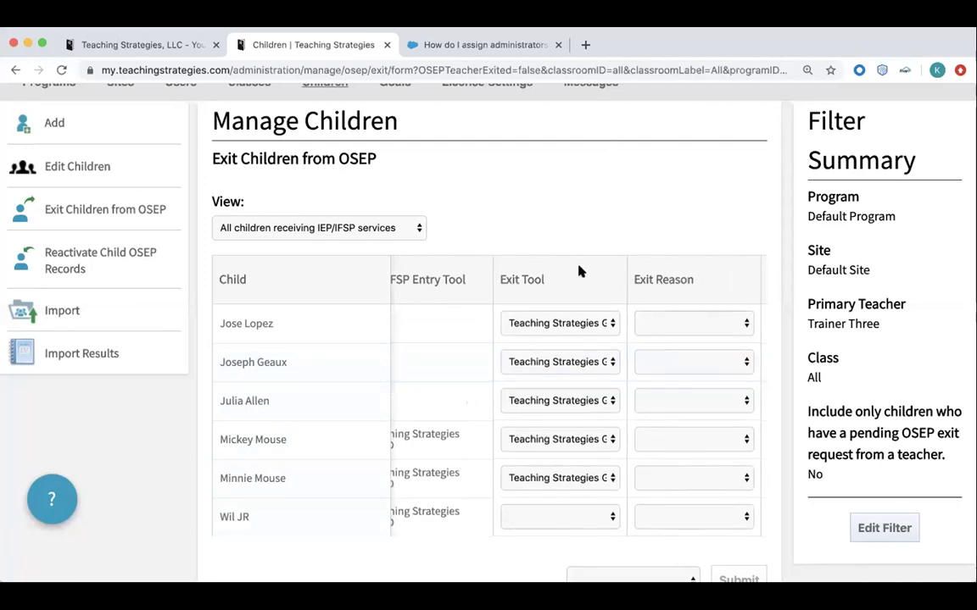
scroll(578, 271, down, 2)
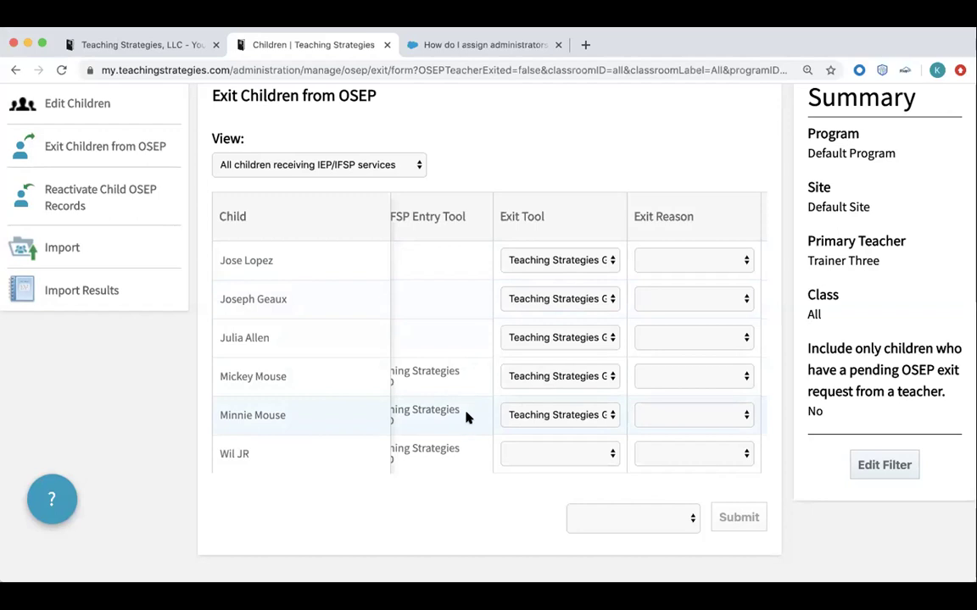
scroll(465, 416, left, 1)
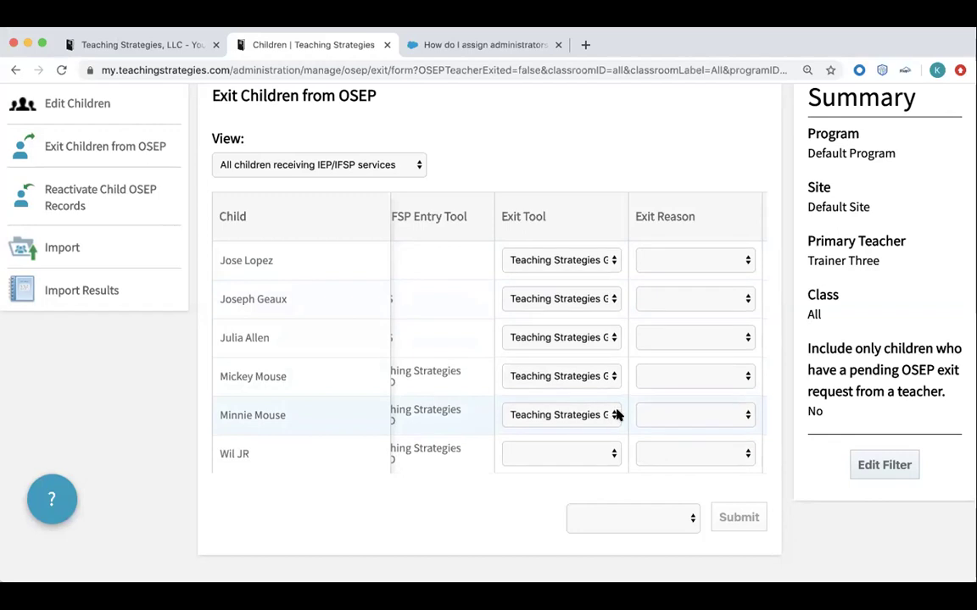
scroll(566, 370, up, 2)
scroll(566, 371, down, 2)
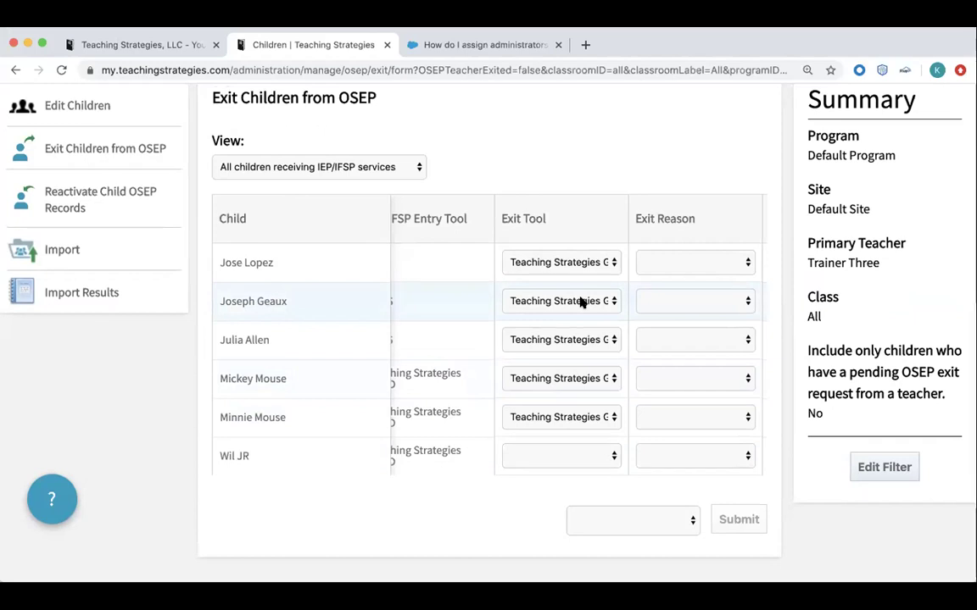
scroll(581, 303, right, 3)
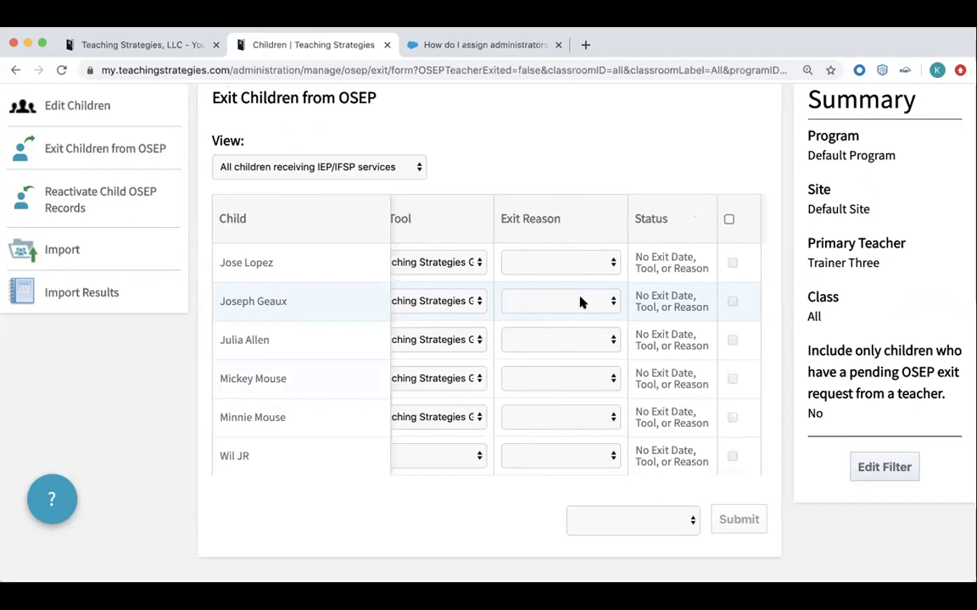
click(581, 302)
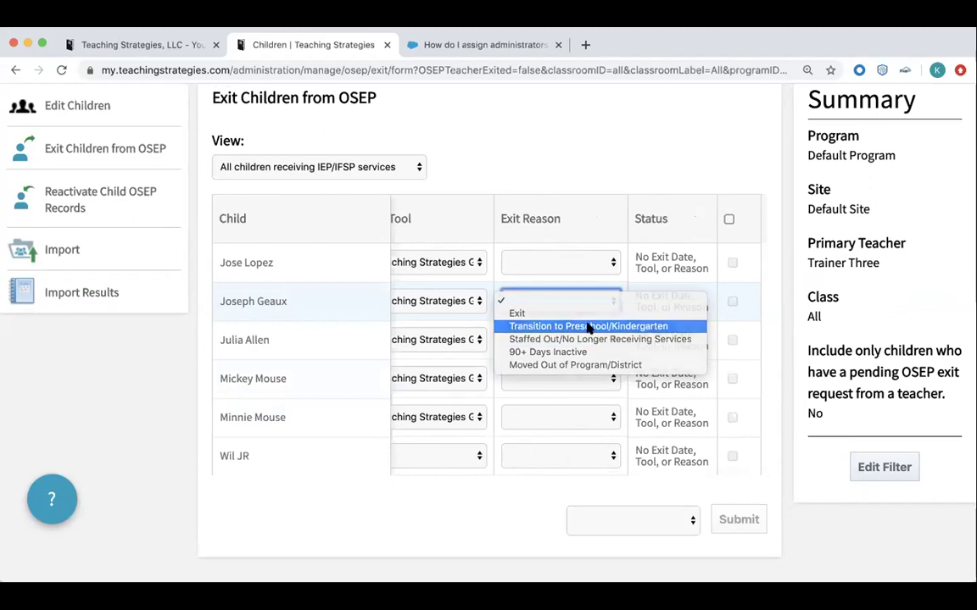
click(588, 327)
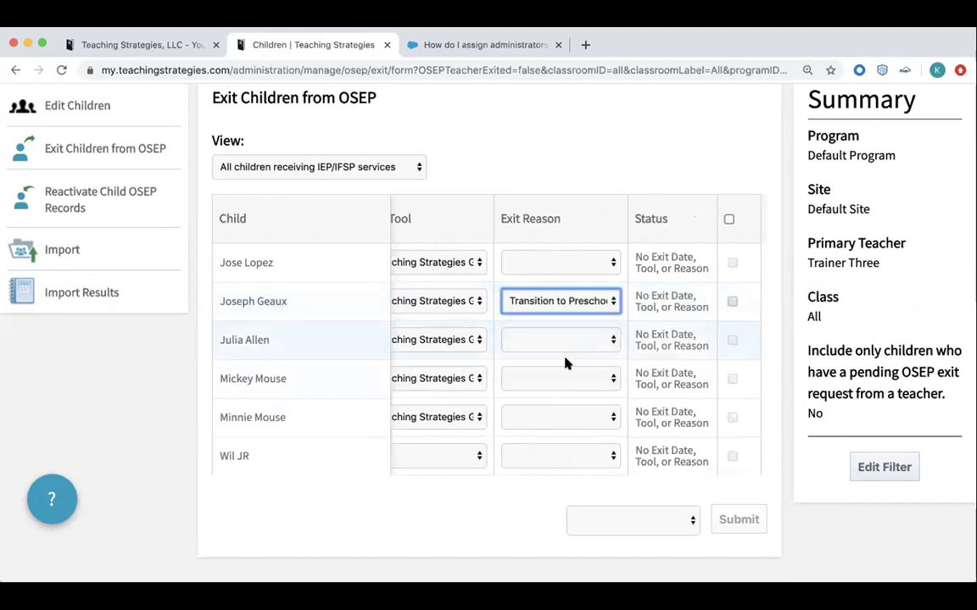
click(551, 420)
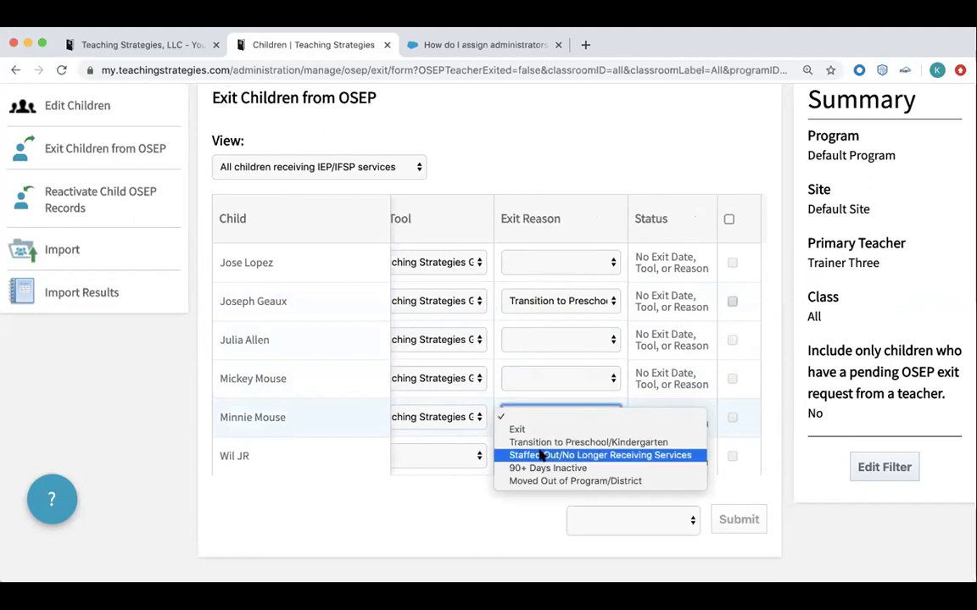
click(542, 480)
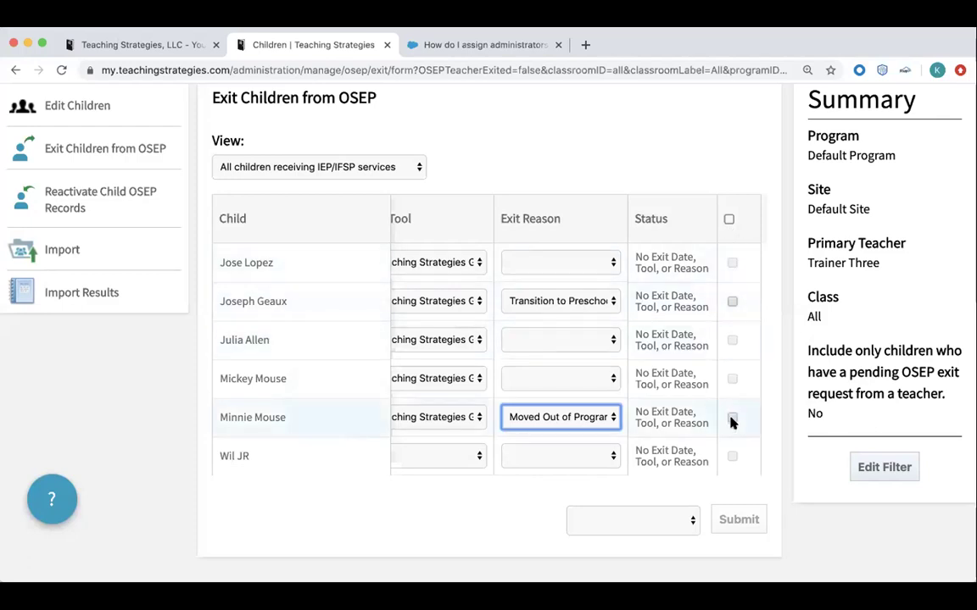
- Mark all eligible children for exit with the header select-all checkbox
click(733, 302)
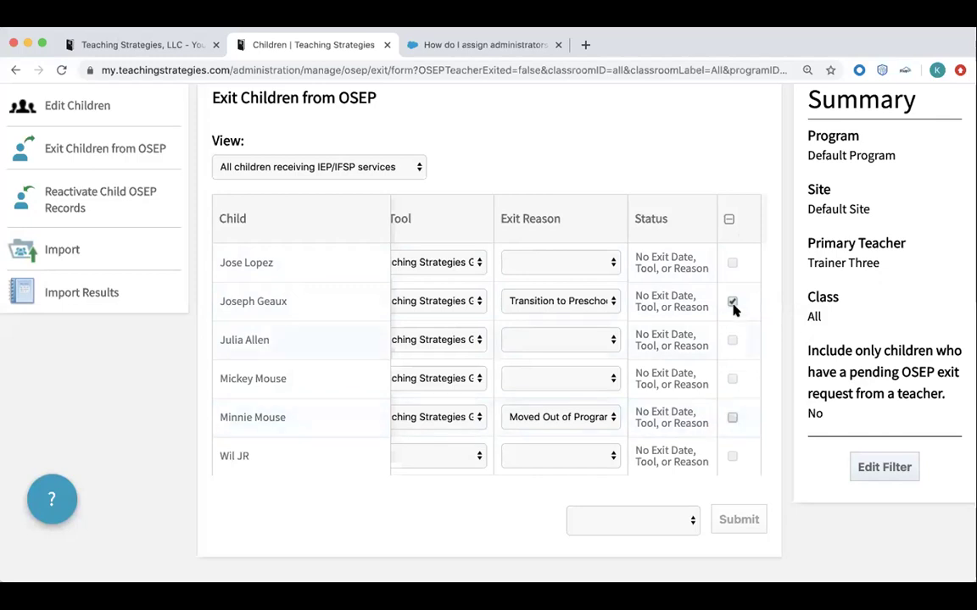
click(733, 303)
click(729, 221)
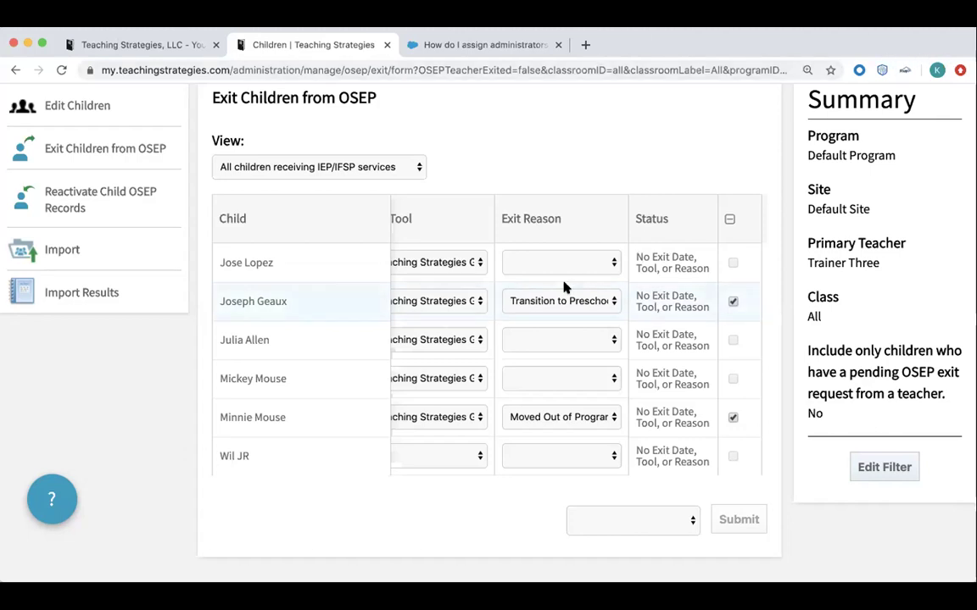
scroll(564, 288, left, 10)
scroll(564, 288, left, 5)
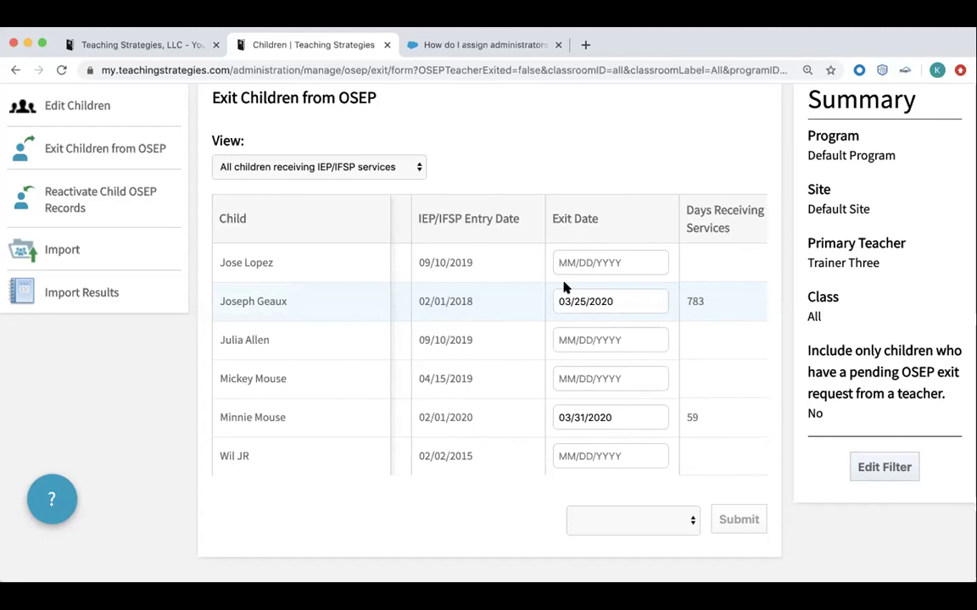
scroll(564, 288, right, 5)
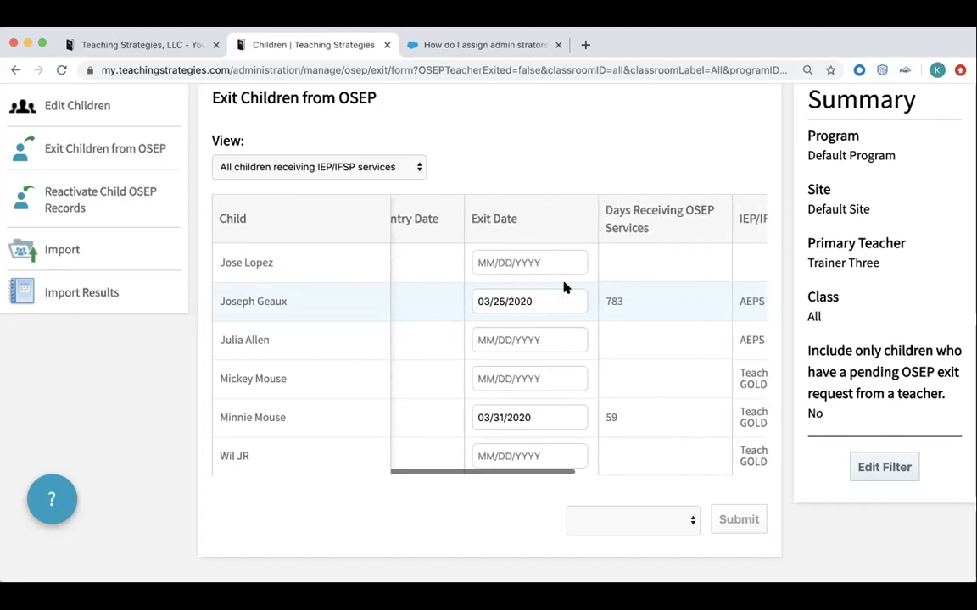
scroll(564, 288, right, 15)
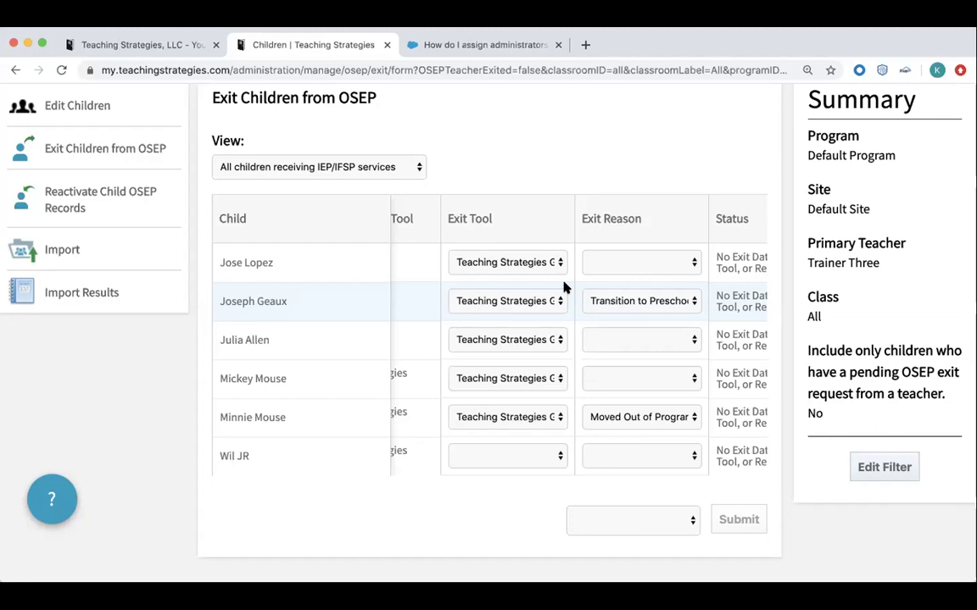
scroll(595, 338, right, 3)
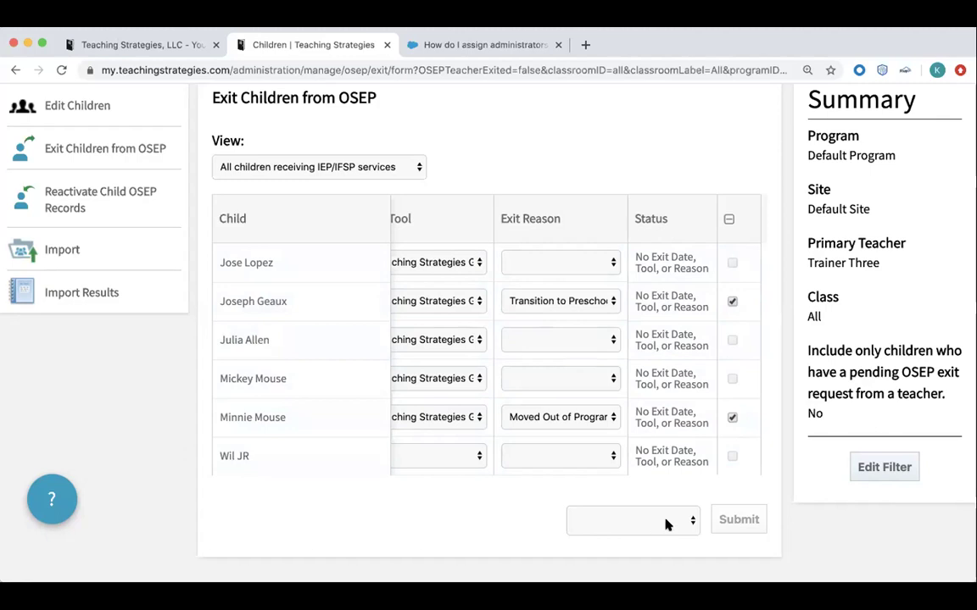
click(690, 522)
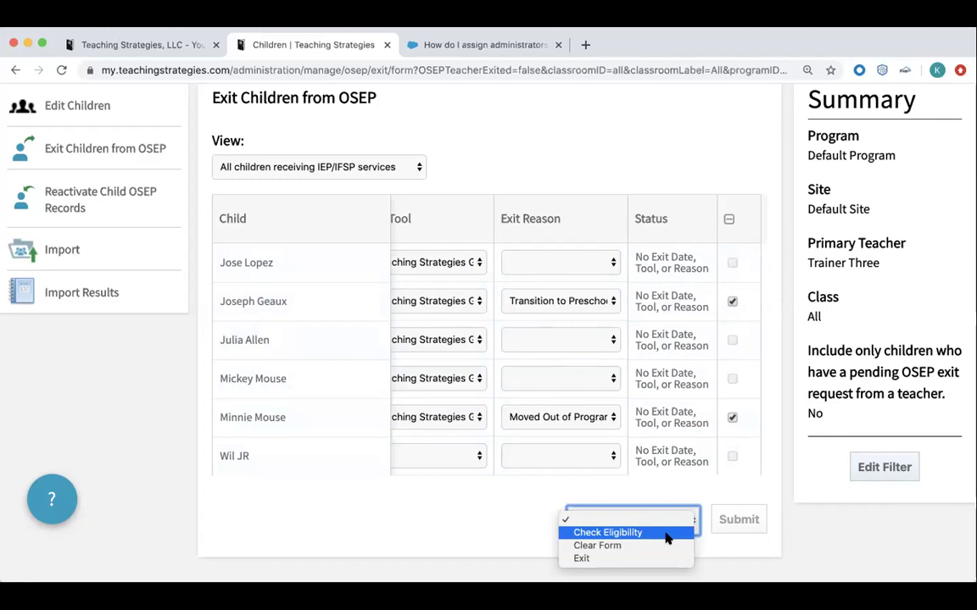
click(497, 526)
scroll(527, 350, left, 3)
scroll(526, 349, left, 3)
- Give the first child exit date 03/18/2020 and reason Transition to Preschool/Kindergarten
click(522, 260)
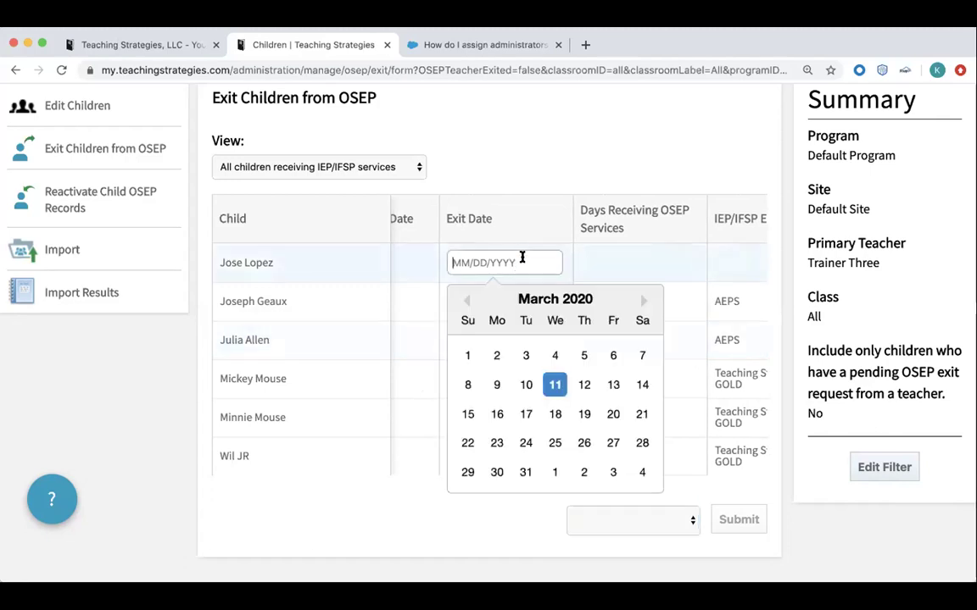
click(554, 414)
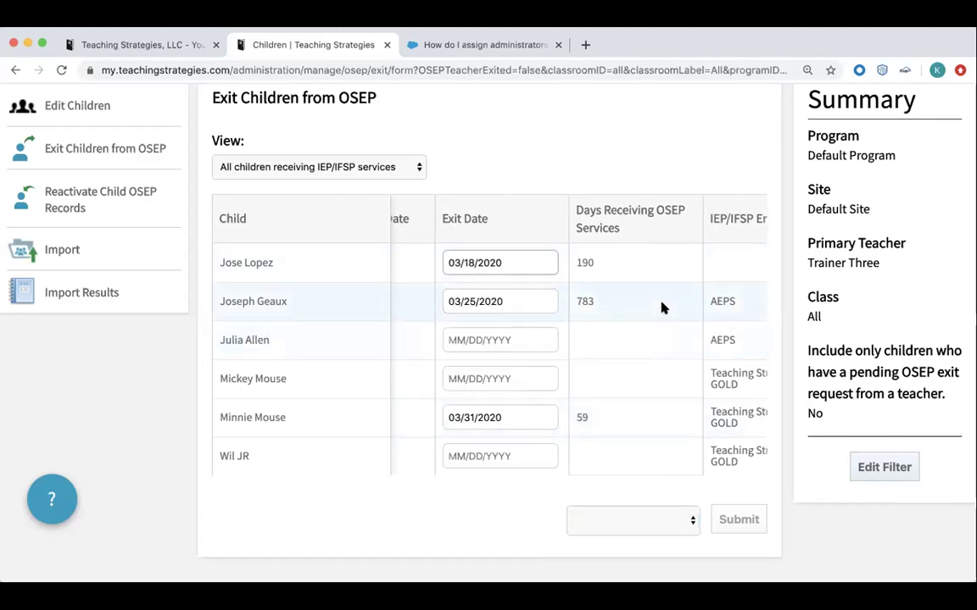
scroll(663, 307, right, 3)
scroll(664, 307, left, 3)
scroll(664, 308, right, 5)
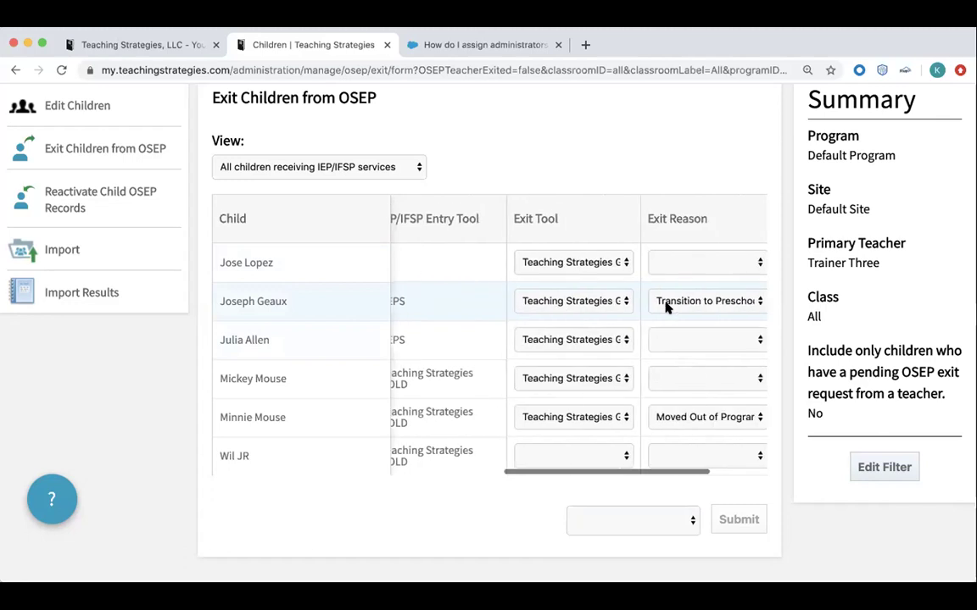
scroll(665, 307, right, 3)
click(643, 262)
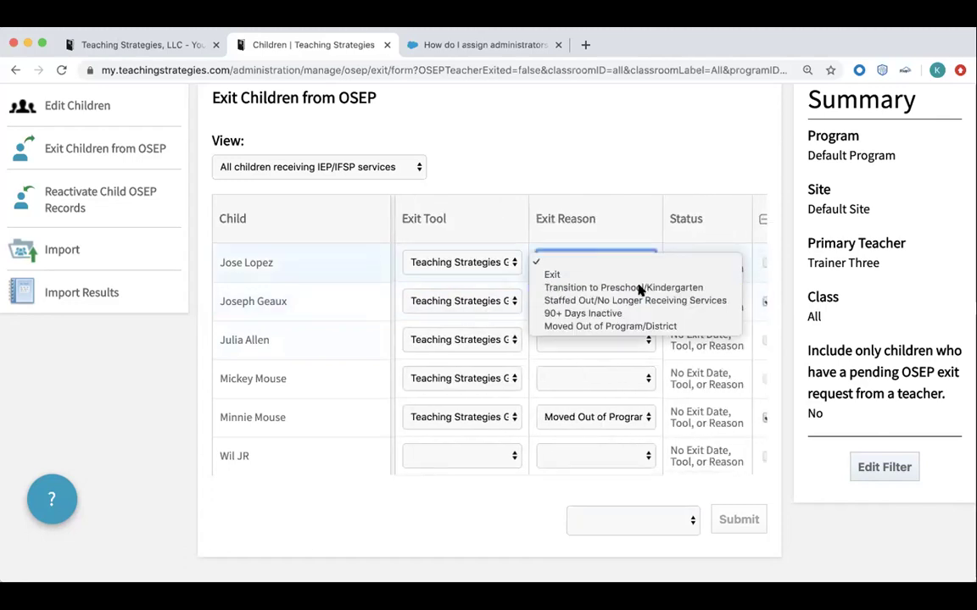
click(641, 290)
scroll(698, 283, right, 2)
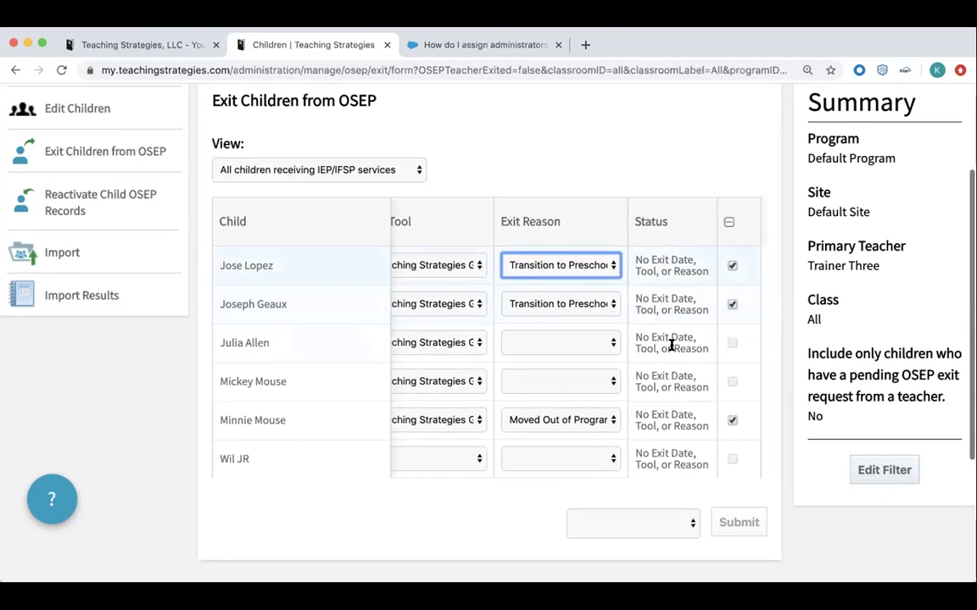
- Run Check Eligibility on the marked children
click(691, 523)
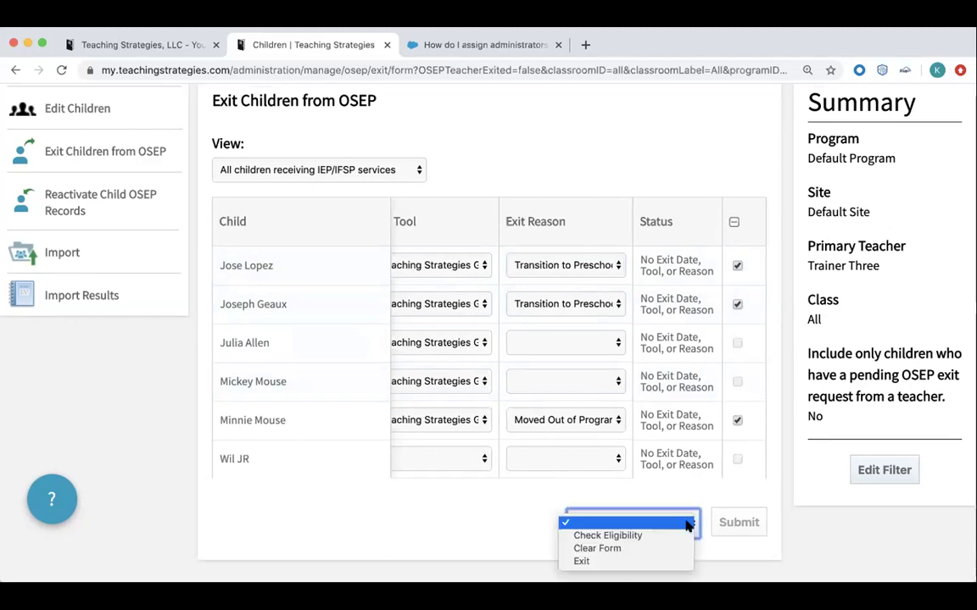
click(681, 535)
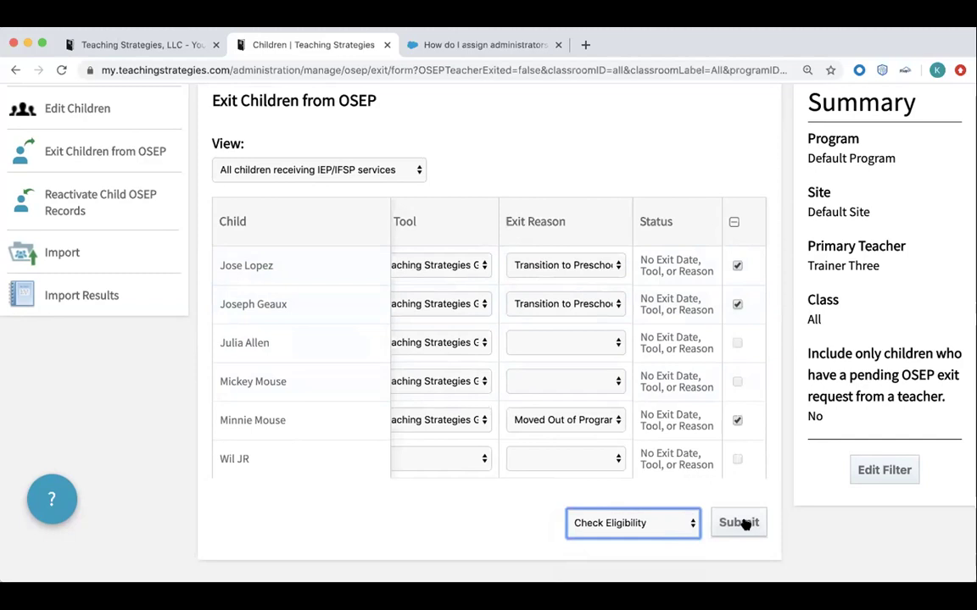
click(743, 526)
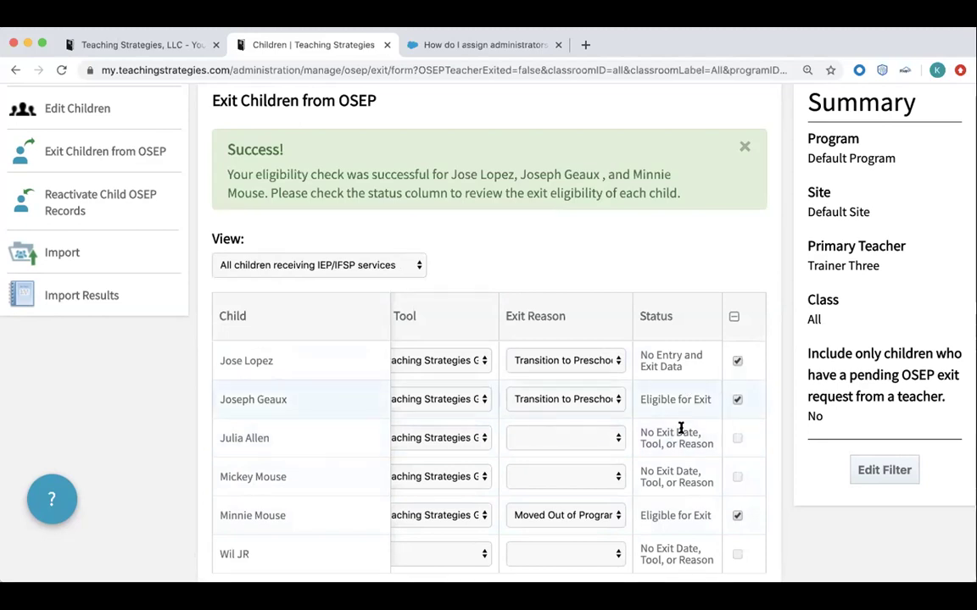
- Scroll through the Success banner and Status column of the eligibility results
scroll(661, 445, down, 2)
scroll(660, 447, down, 2)
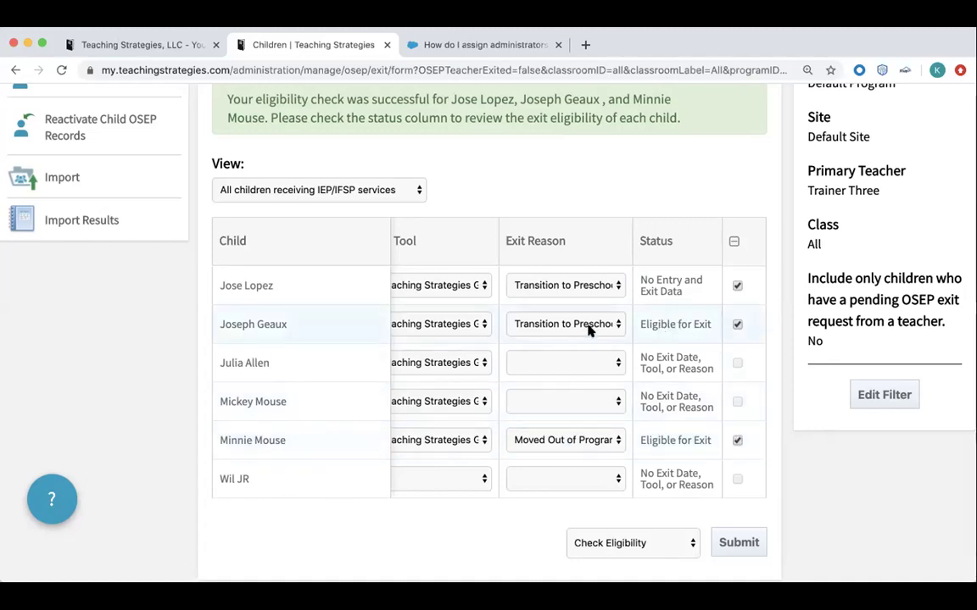
scroll(652, 327, right, 1)
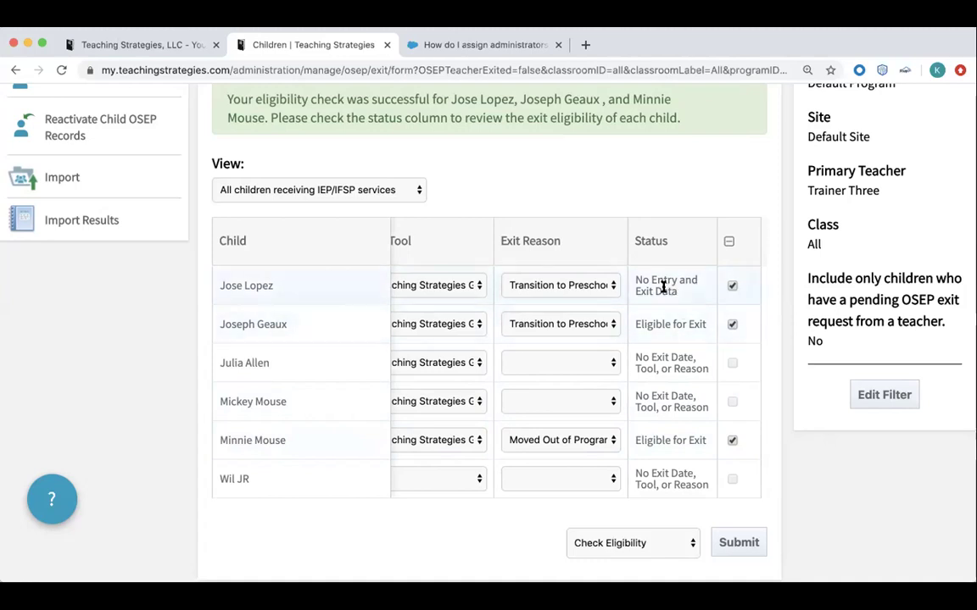
scroll(647, 350, down, 1)
scroll(653, 339, up, 1)
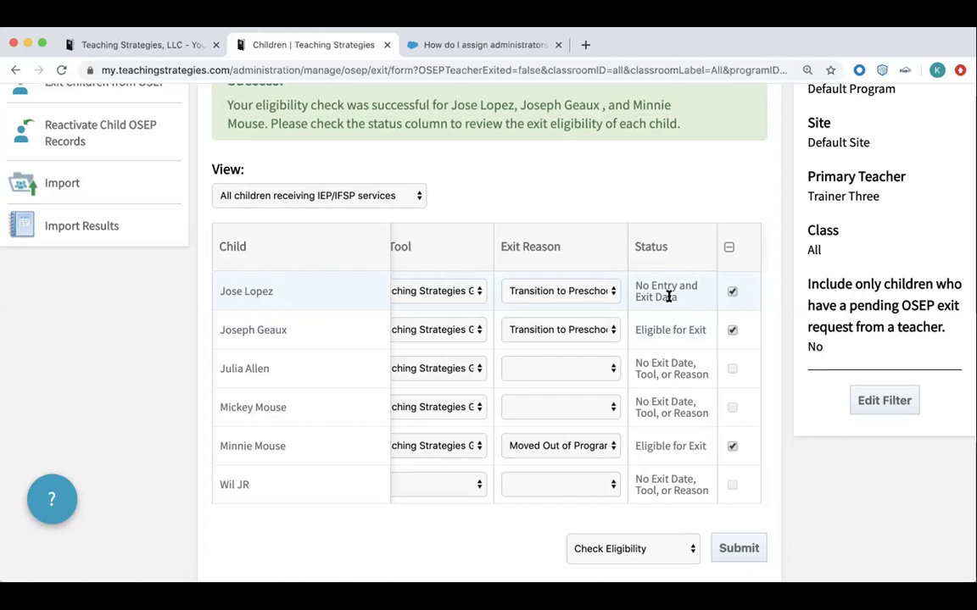
scroll(473, 538, down, 1)
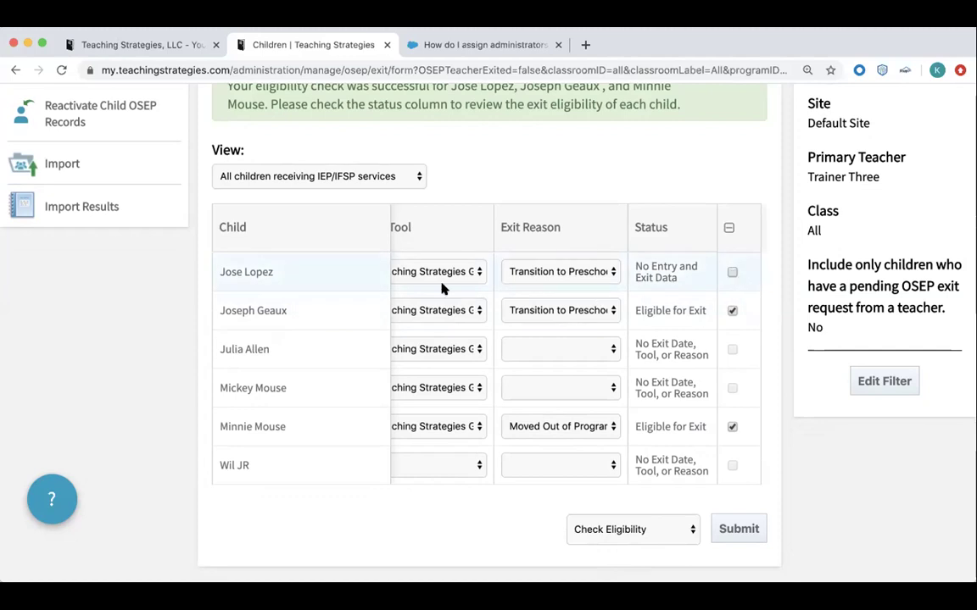
- Exit the two eligible children with the Exit action, confirming in the Exit Children dialog
scroll(606, 403, down, 2)
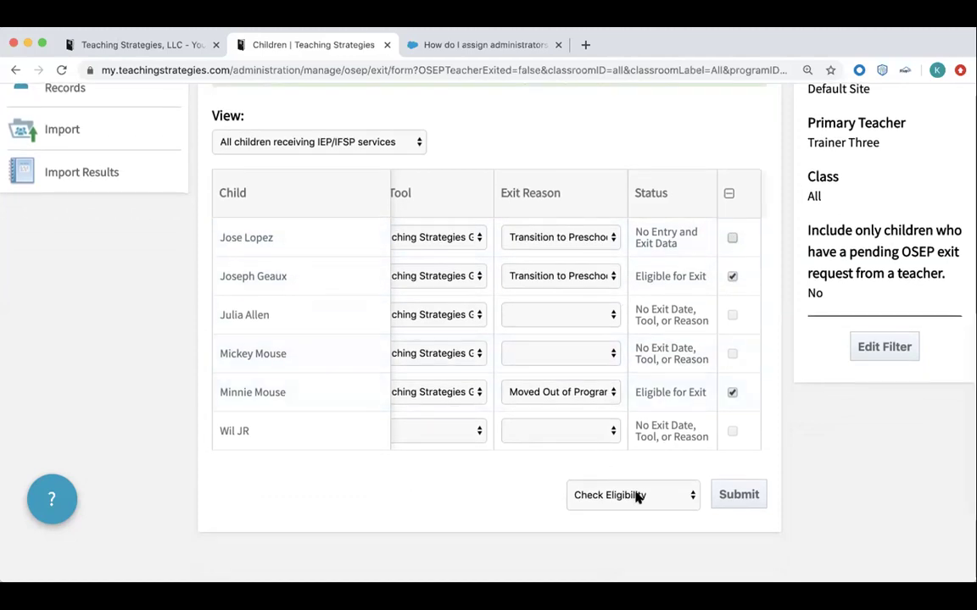
click(638, 498)
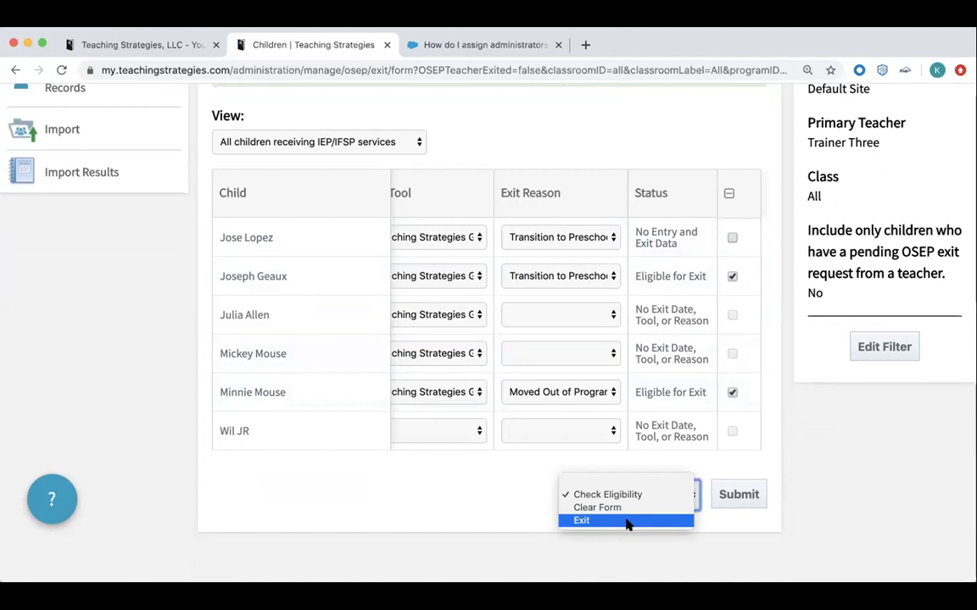
click(627, 521)
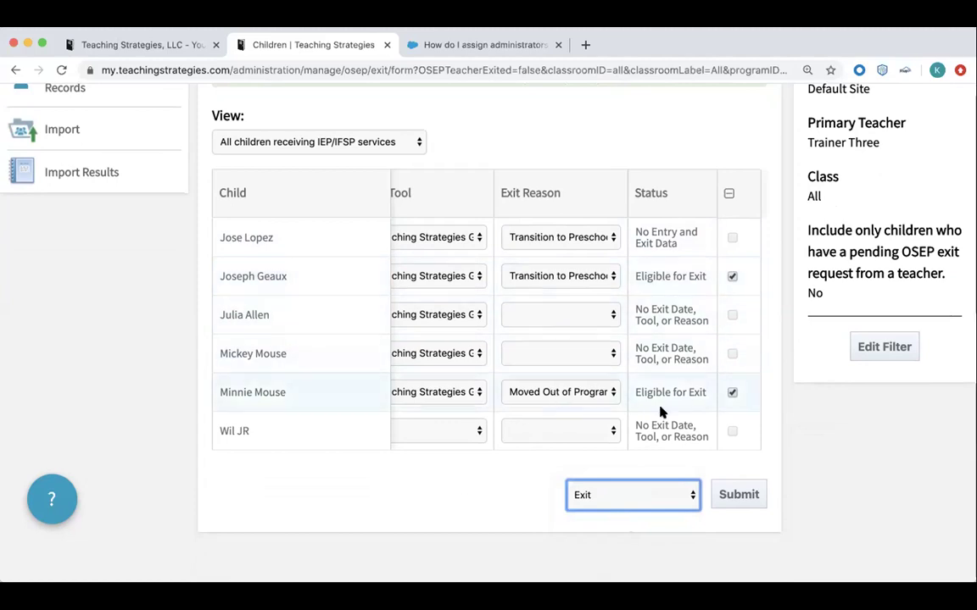
click(746, 494)
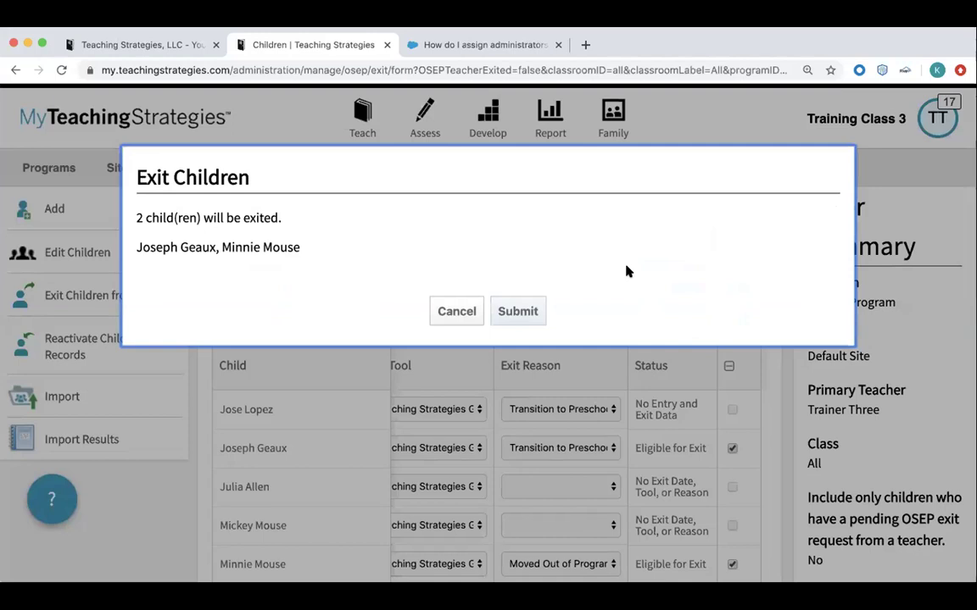
click(528, 312)
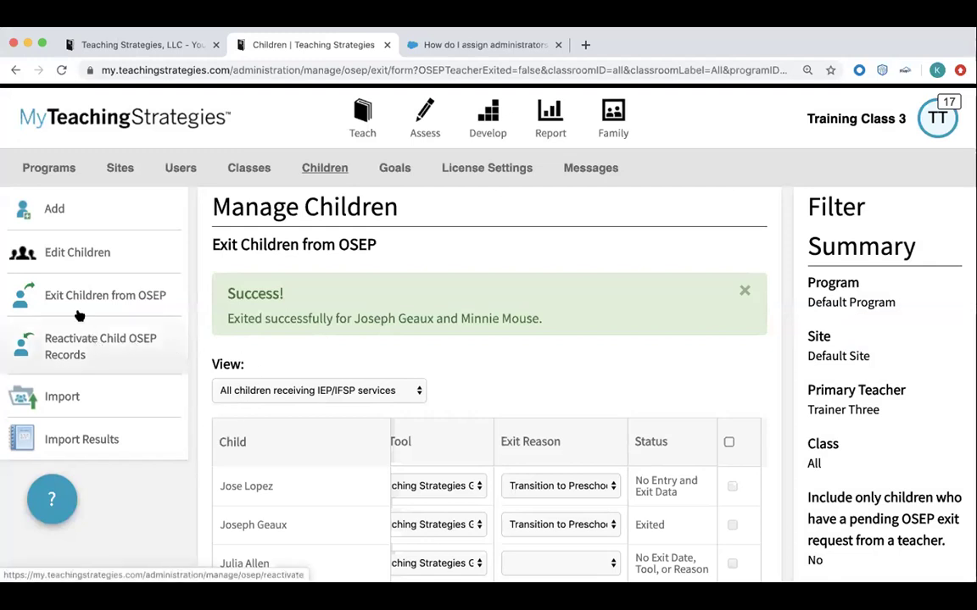
click(91, 356)
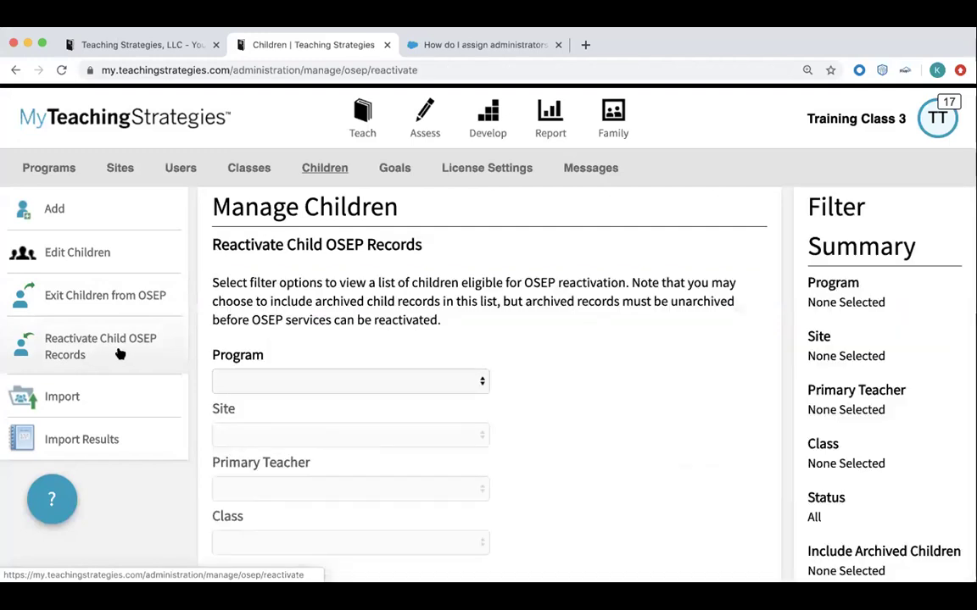
- Filter reactivation records to Default Program, Default Site and Trainer Three
scroll(363, 353, down, 3)
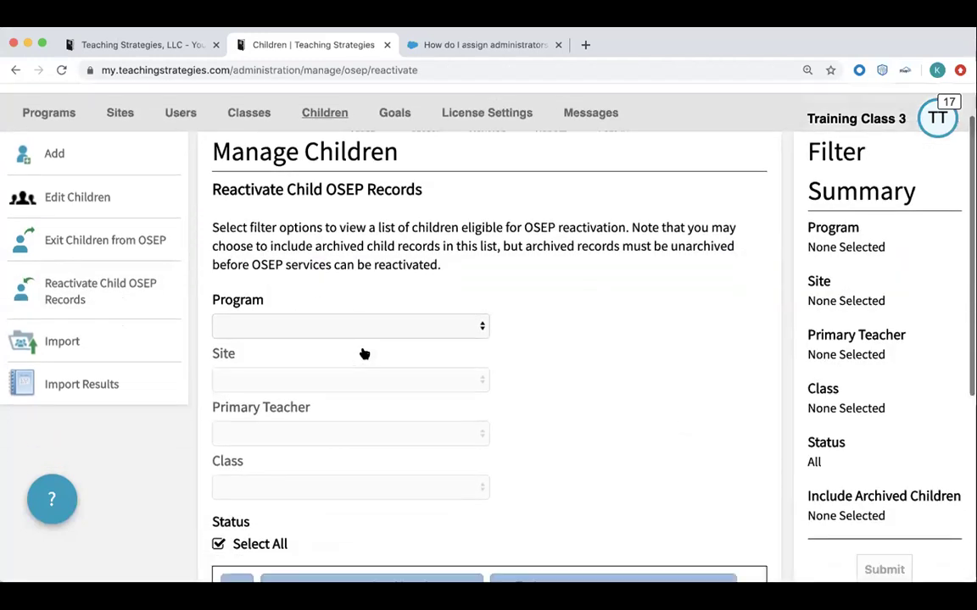
click(461, 288)
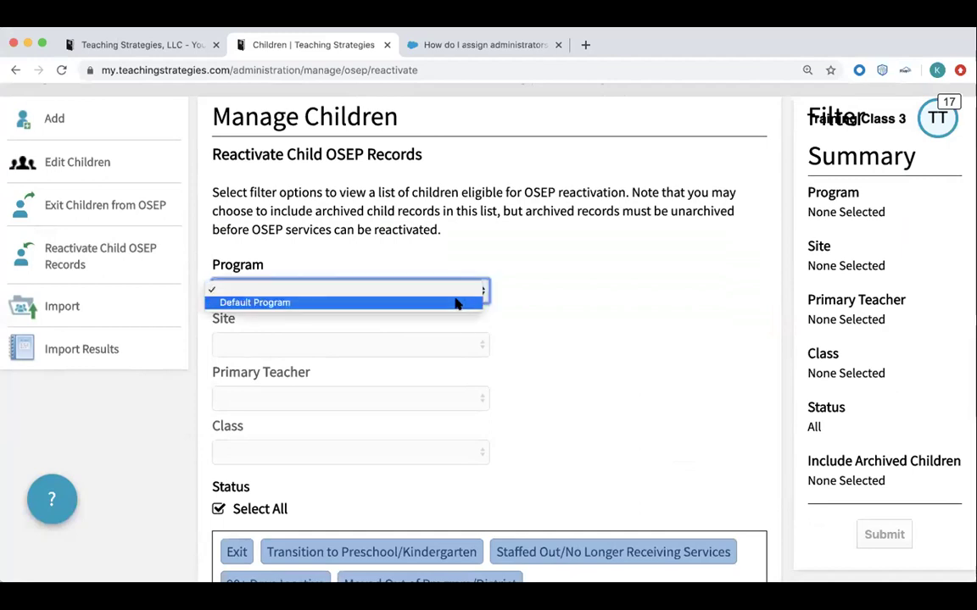
click(455, 302)
click(476, 347)
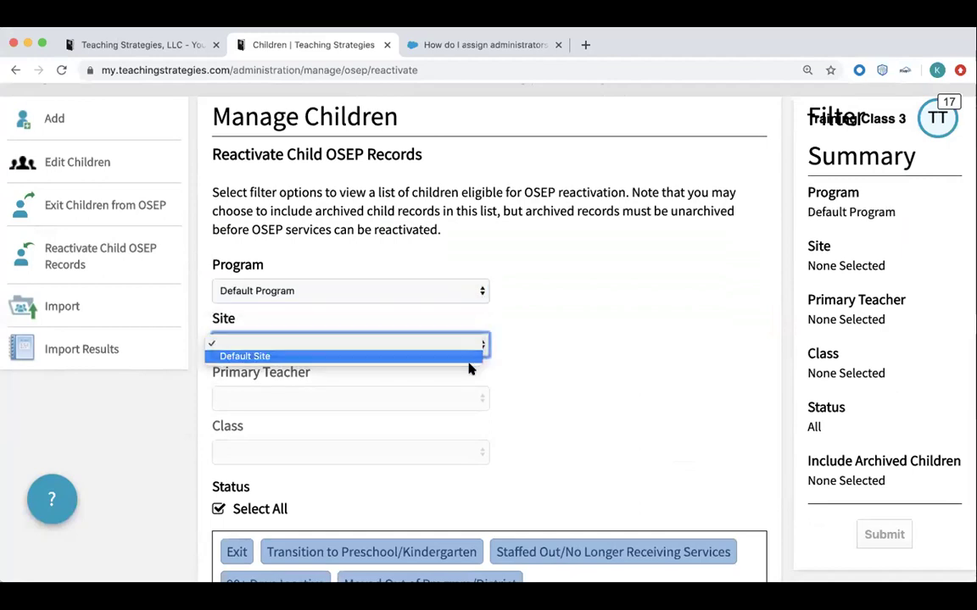
click(470, 358)
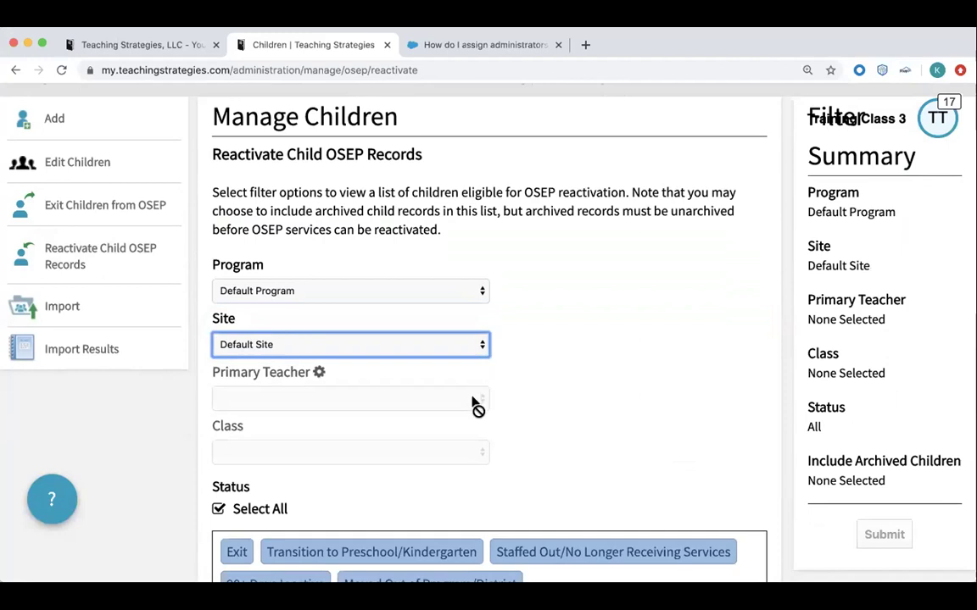
scroll(558, 400, down, 3)
scroll(558, 400, up, 1)
click(477, 325)
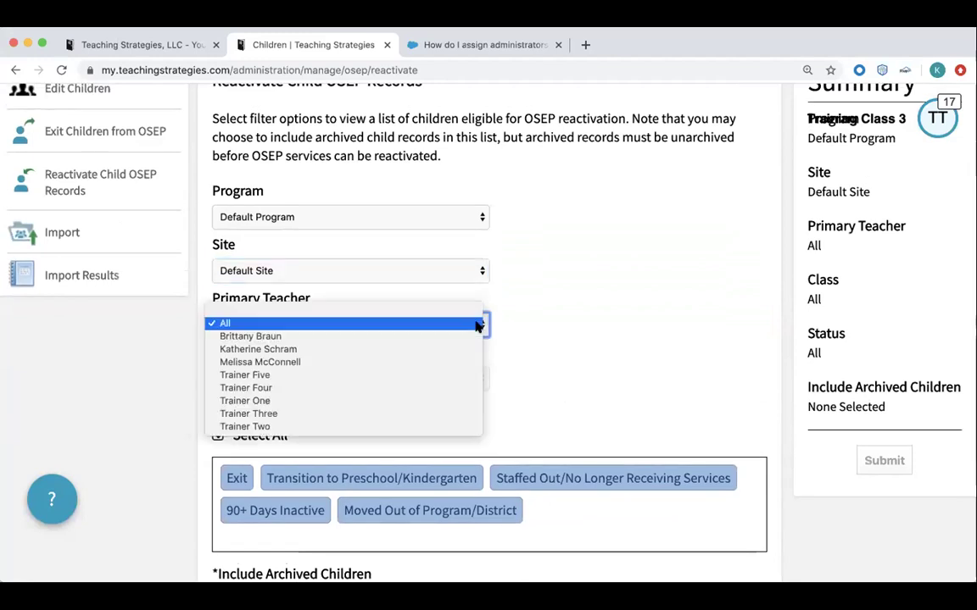
click(449, 413)
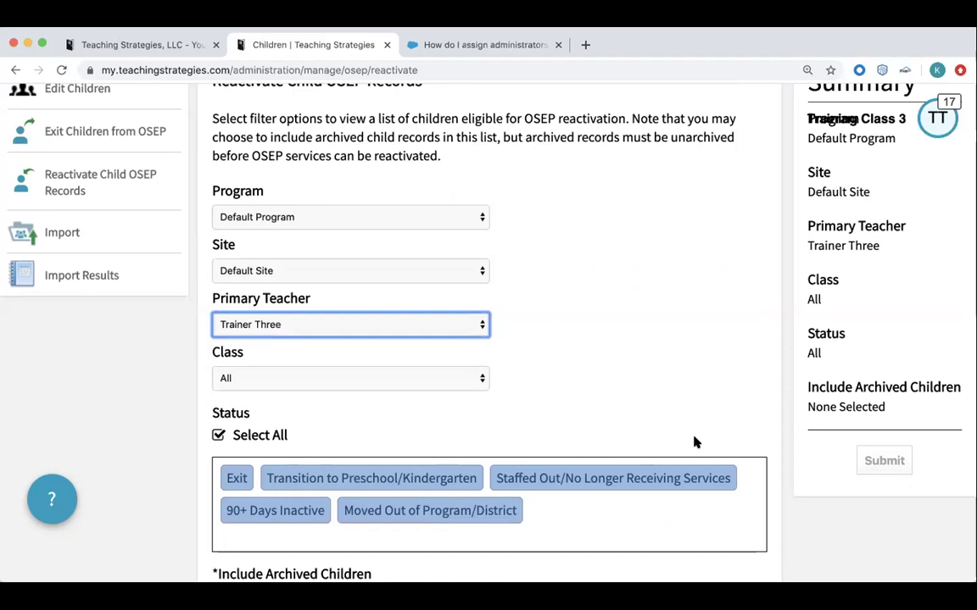
- Include archived children and submit the reactivation filters
scroll(693, 443, down, 3)
scroll(690, 417, down, 2)
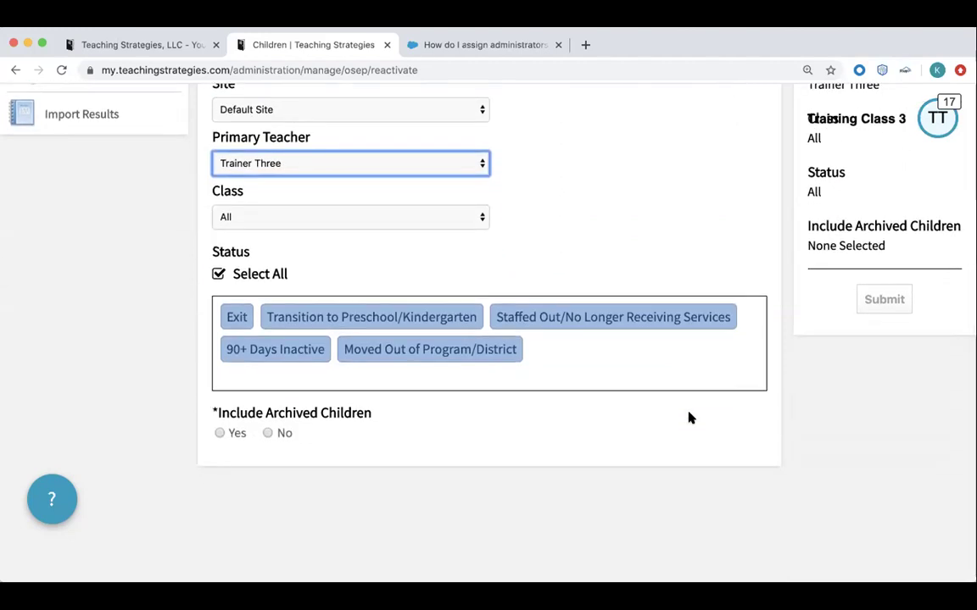
scroll(689, 416, up, 3)
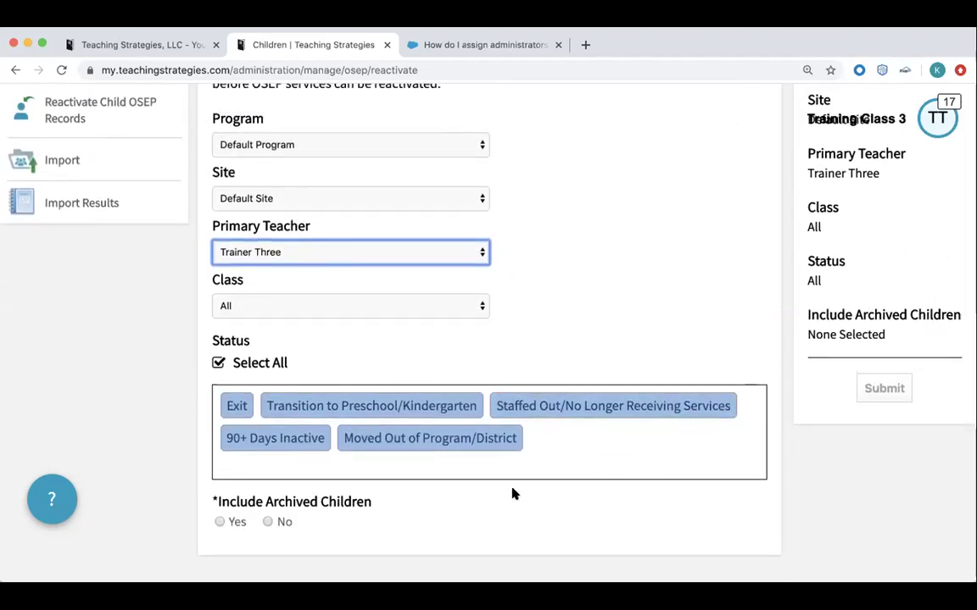
click(220, 523)
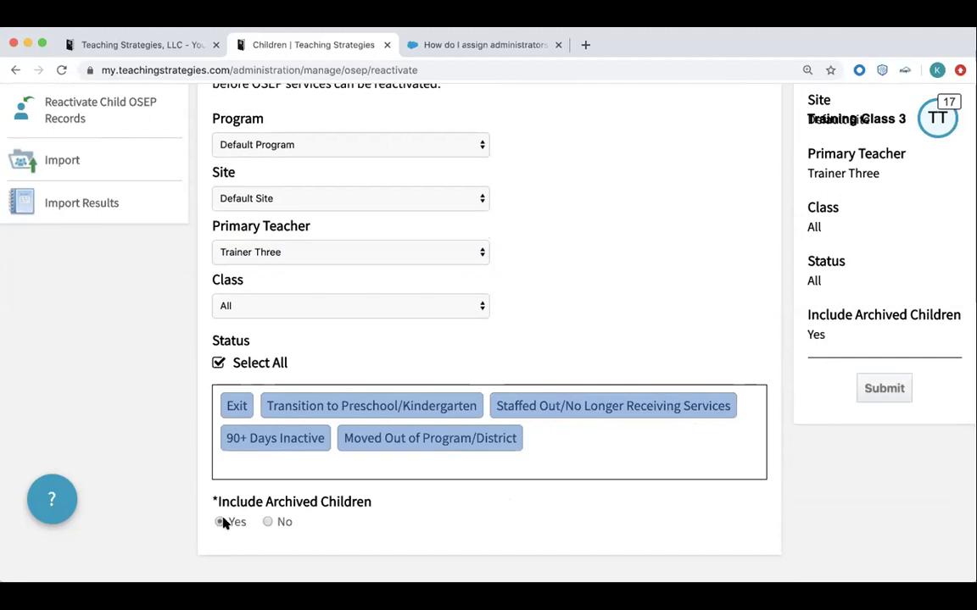
click(880, 386)
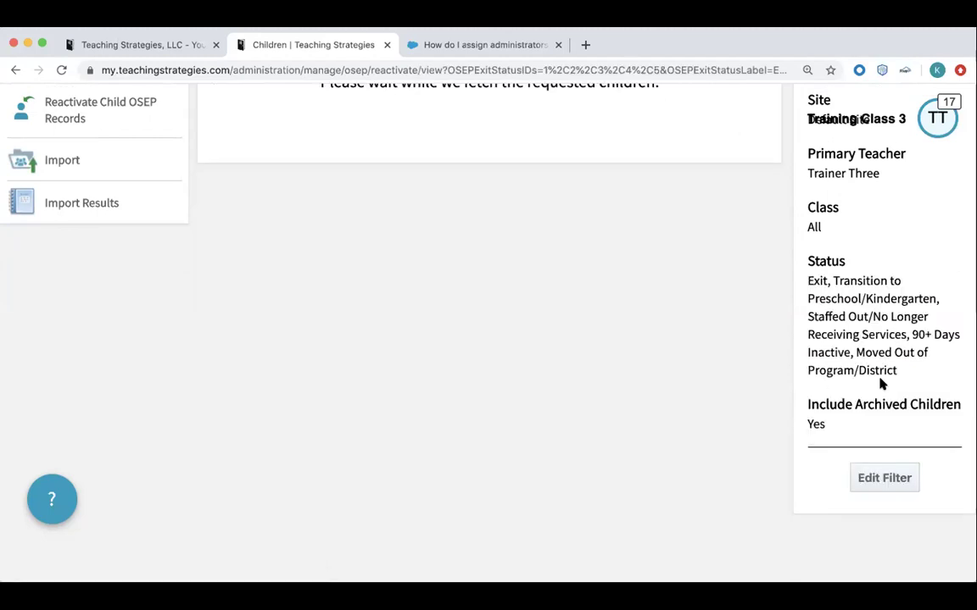
- Mark the second child's Reactivate IFSP/IEP Record box and submit to reactivate both children
scroll(475, 386, up, 4)
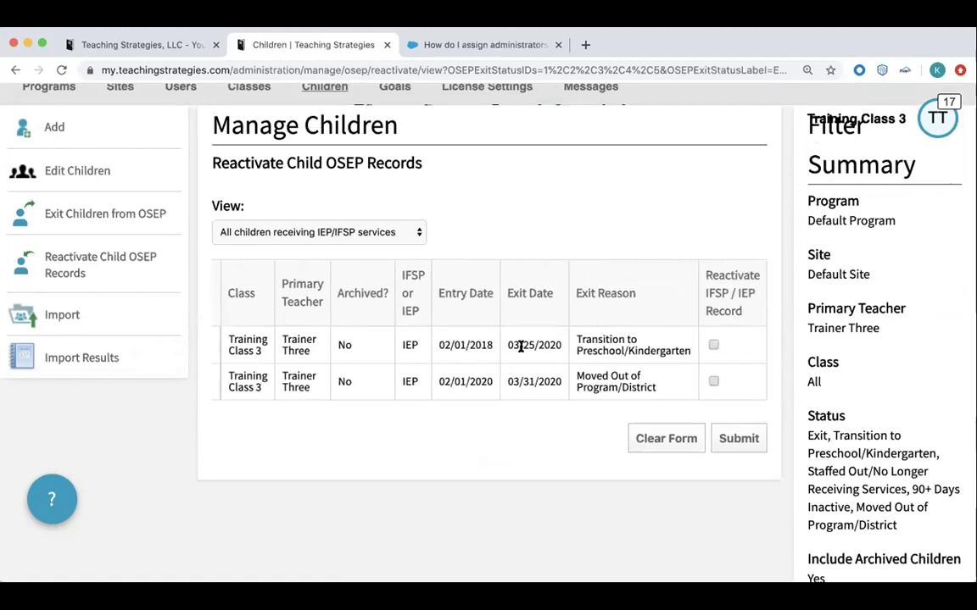
click(713, 382)
click(740, 439)
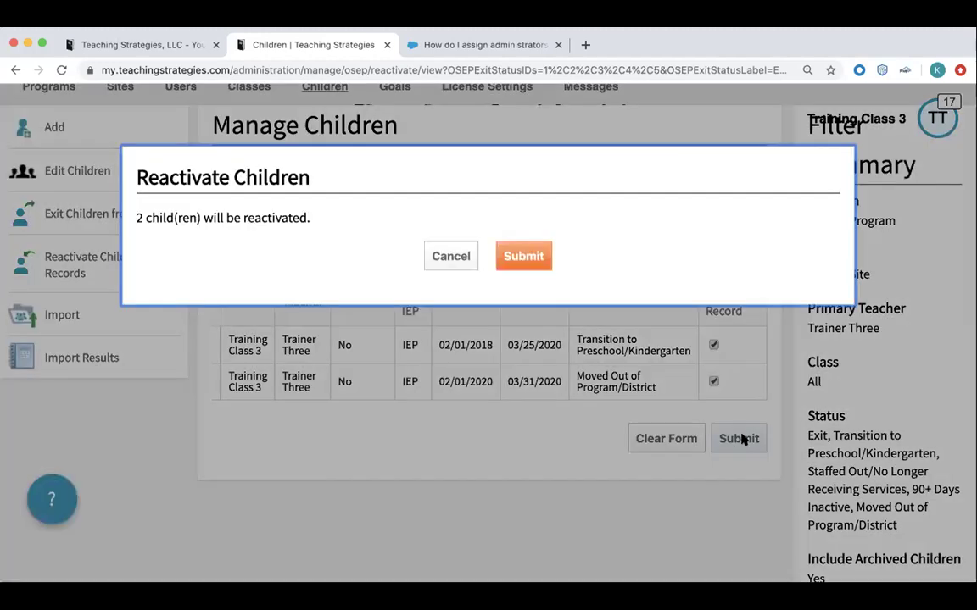
click(524, 256)
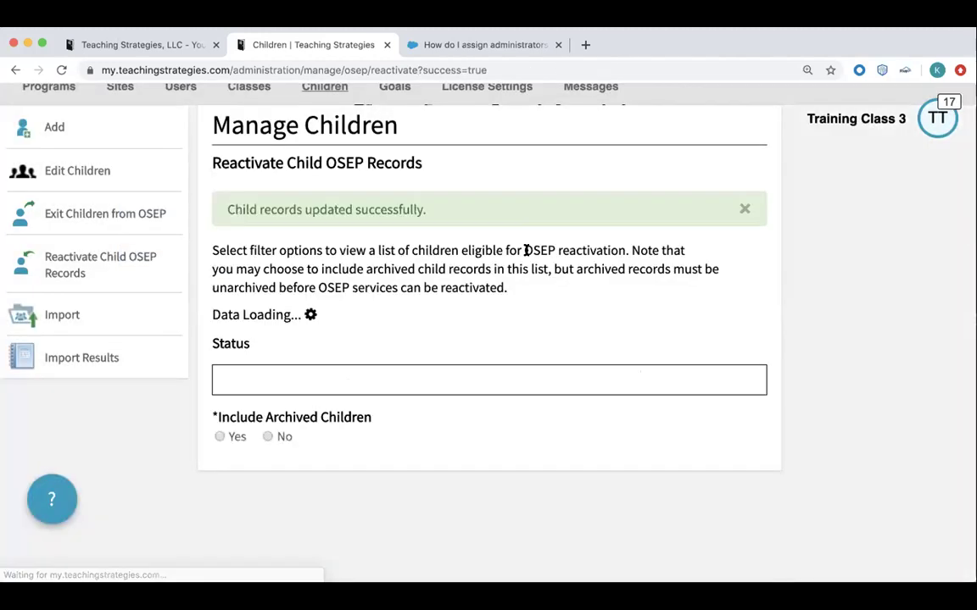
scroll(526, 250, up, 2)
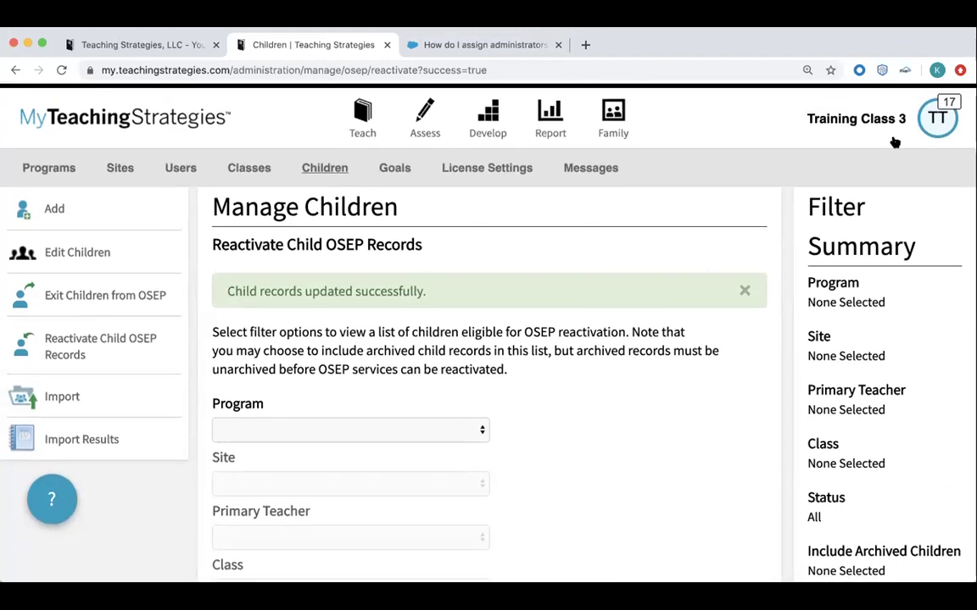
- Select Training Class 3 from the account menu, then go to its home dashboard via the logo
click(938, 115)
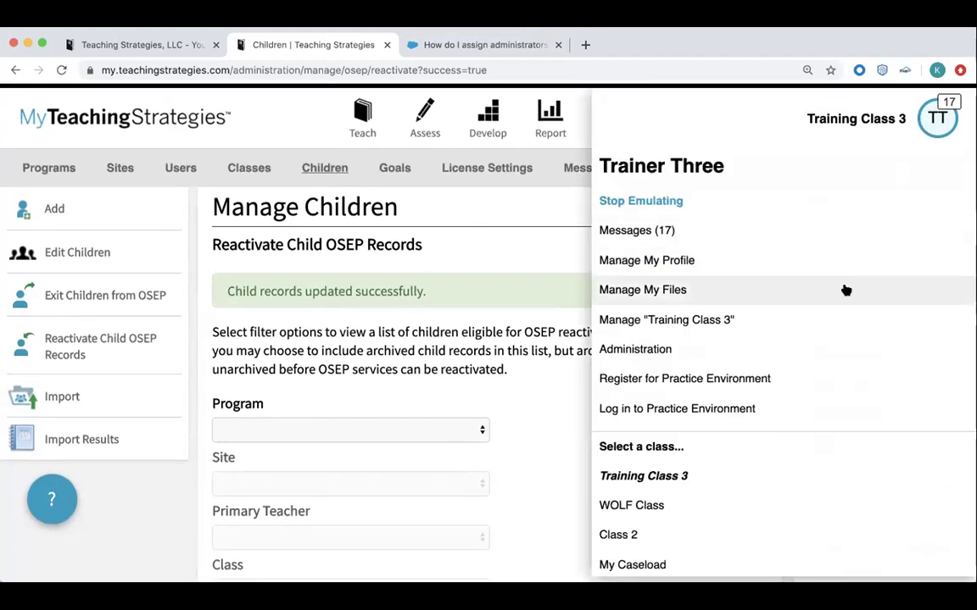
click(748, 478)
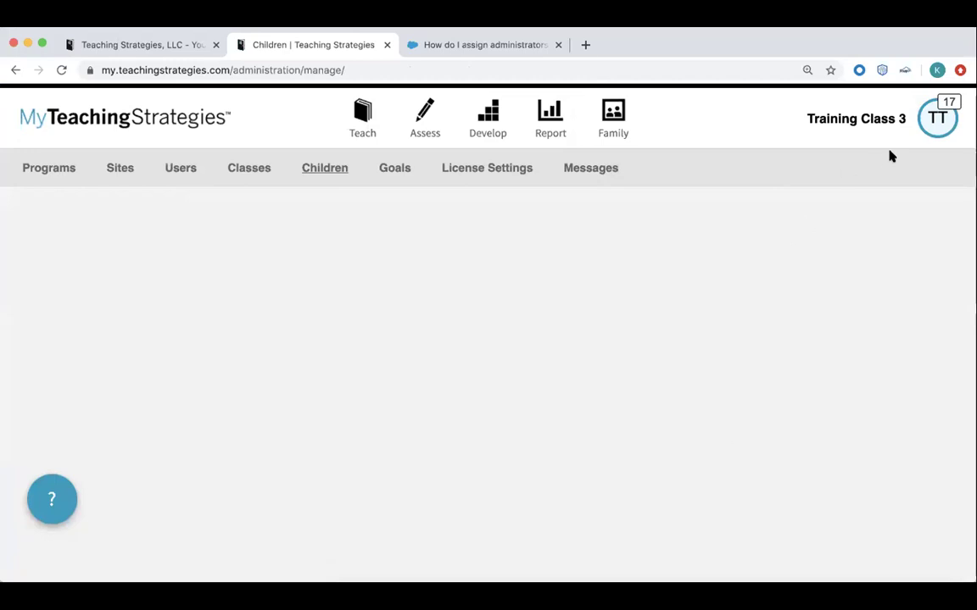
scroll(663, 286, down, 2)
scroll(663, 286, up, 2)
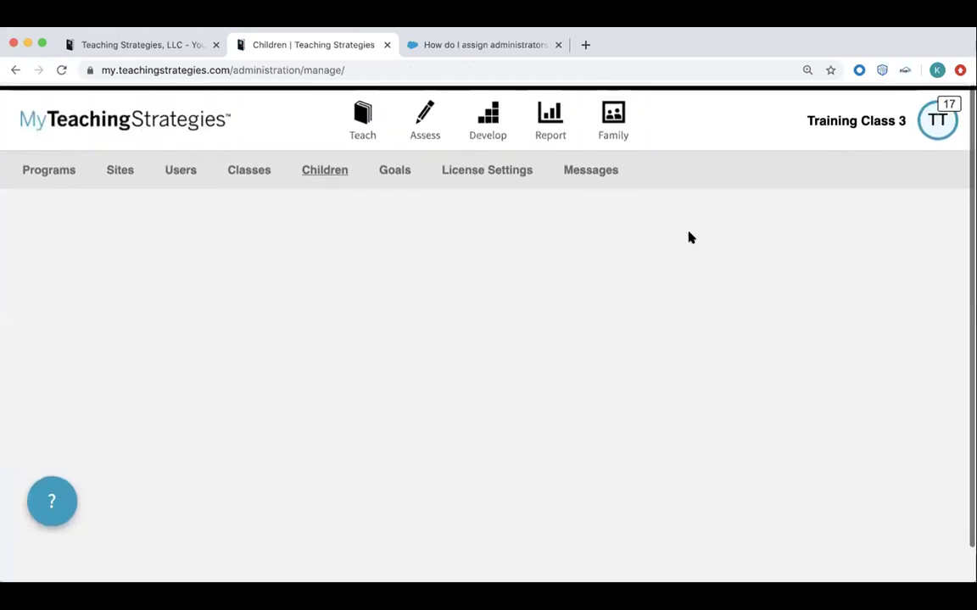
click(936, 119)
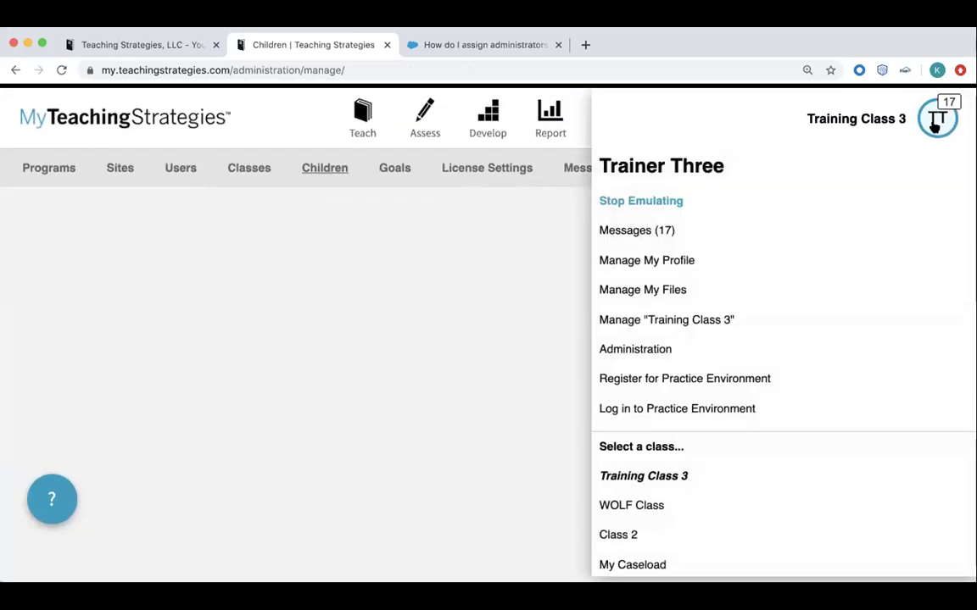
click(664, 476)
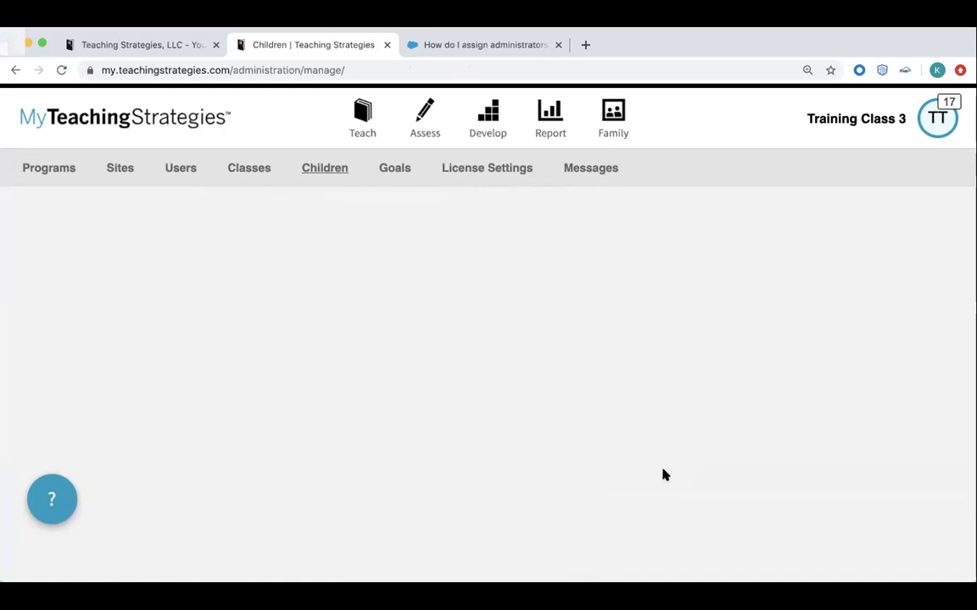
click(194, 121)
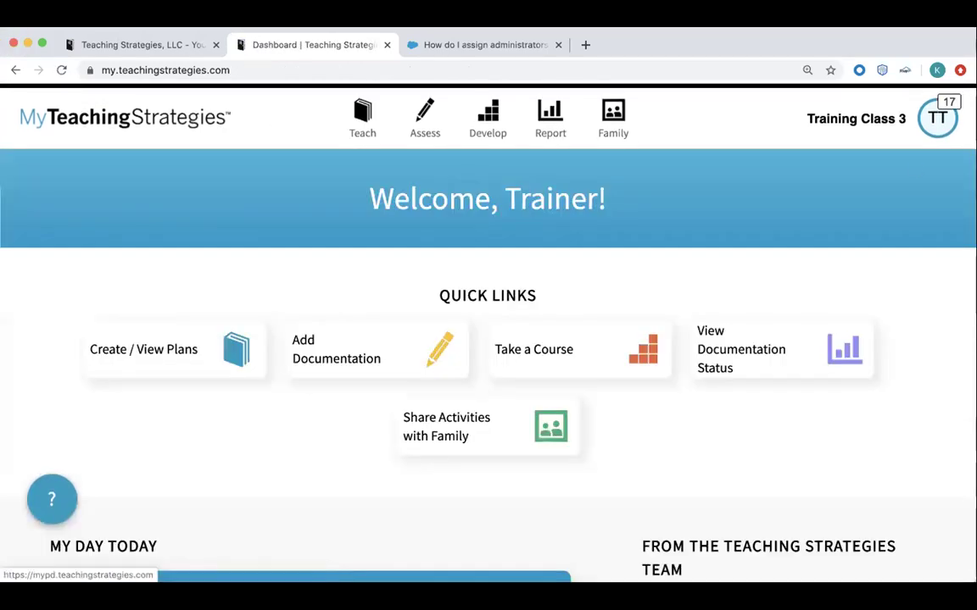
- Reselect Training Class 3, then choose Manage "Training Class 3" from the account menu
click(933, 123)
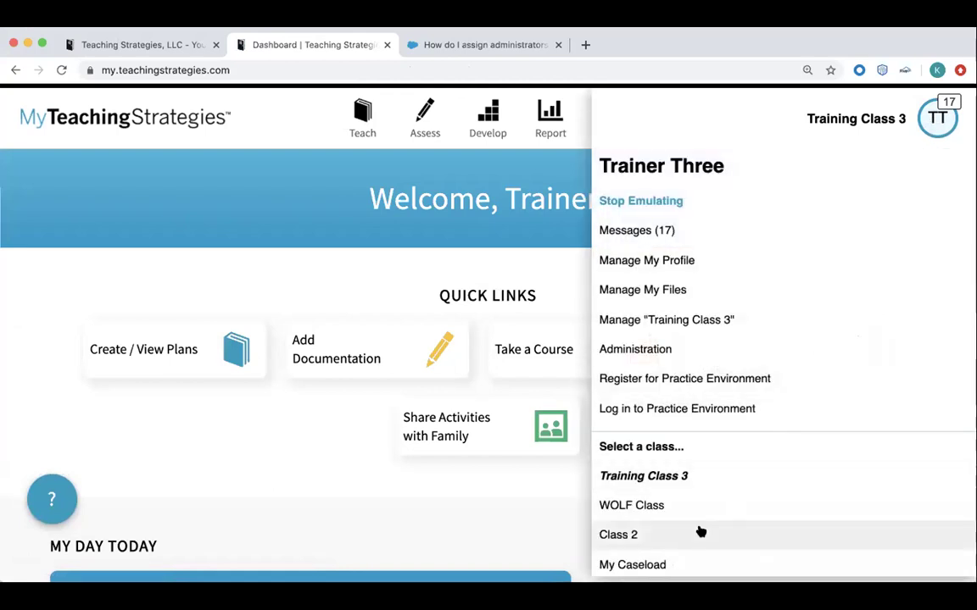
click(705, 479)
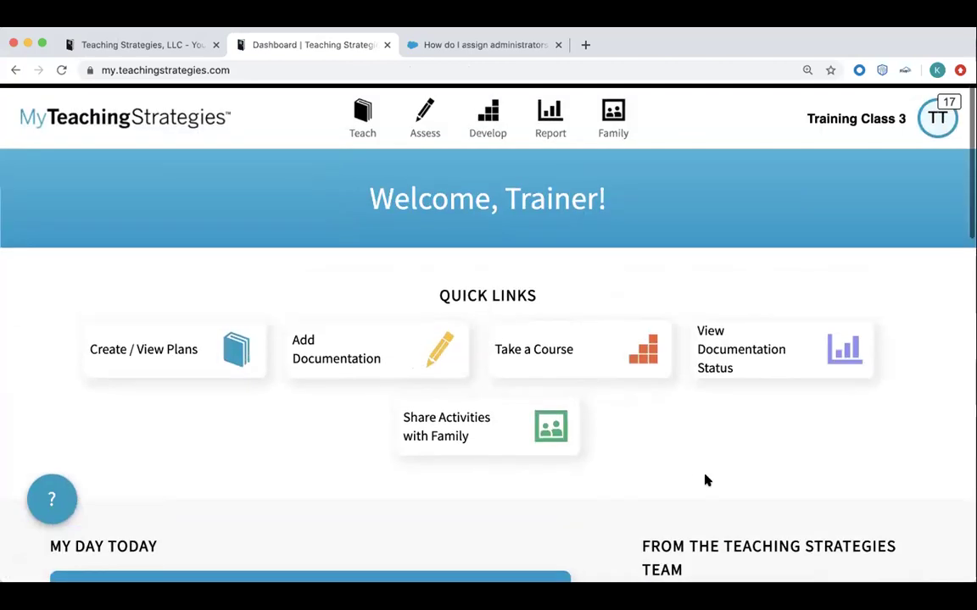
click(945, 123)
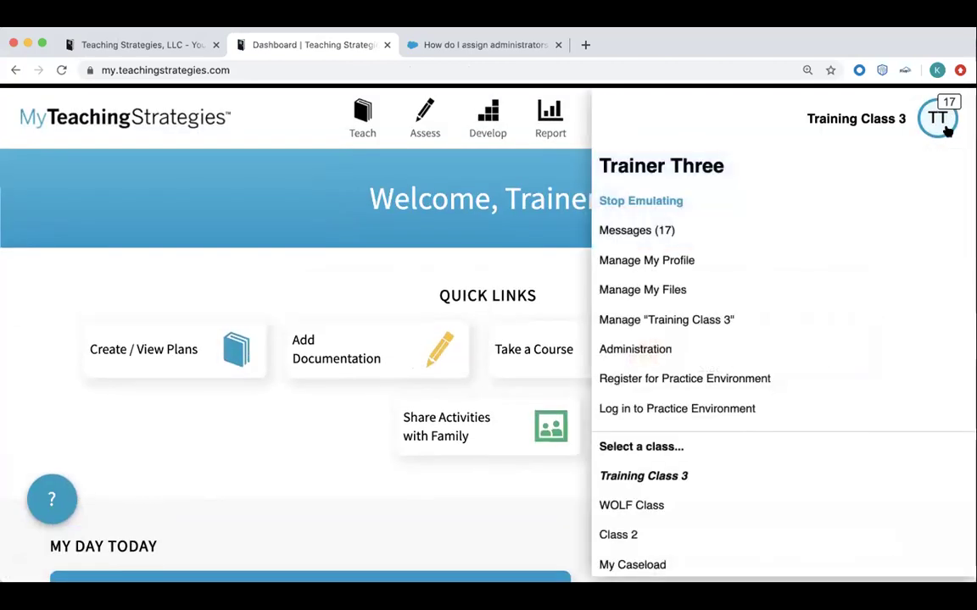
click(710, 319)
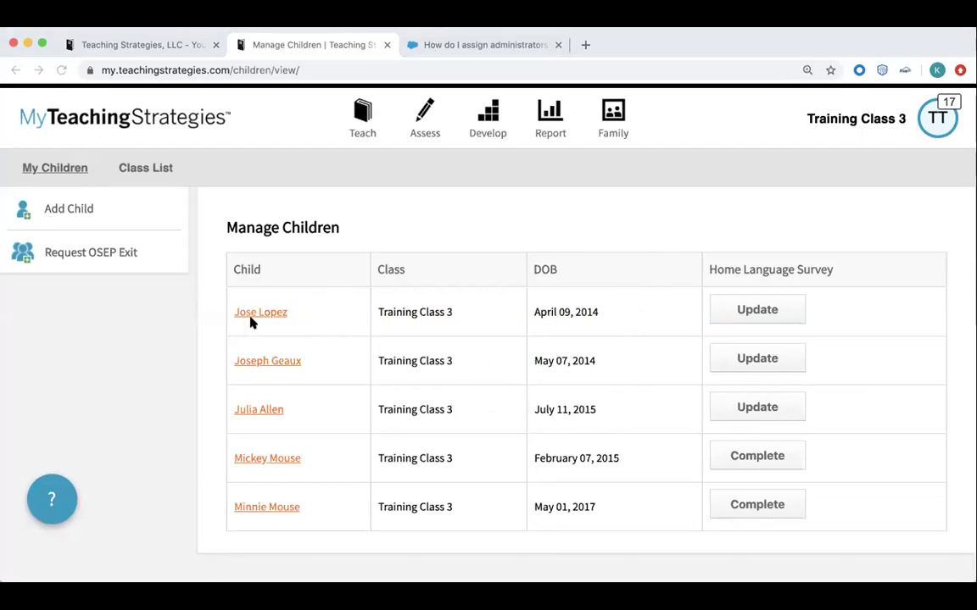
- Go to the Request OSEP Exit page from the Manage Children sidebar
click(943, 121)
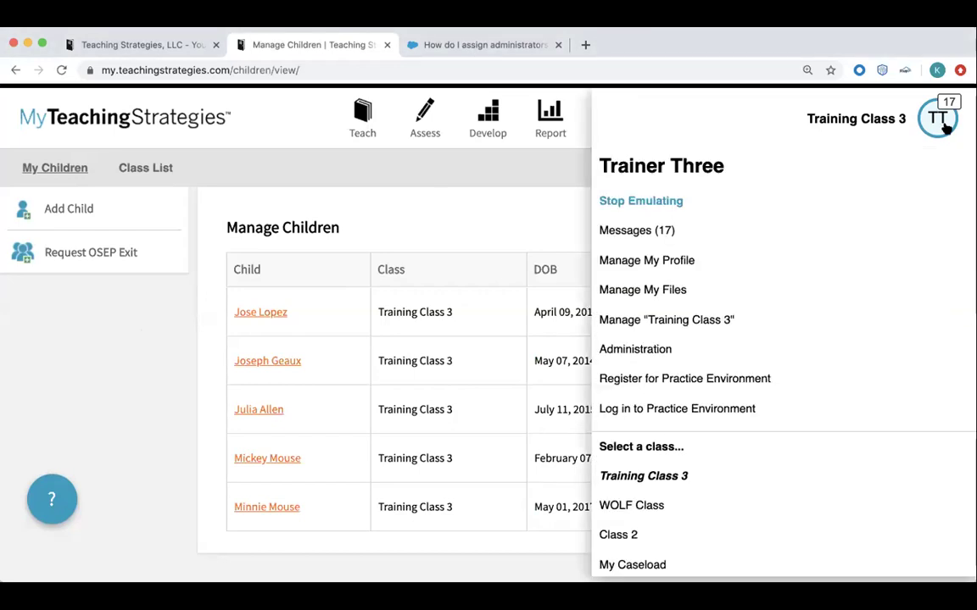
click(498, 177)
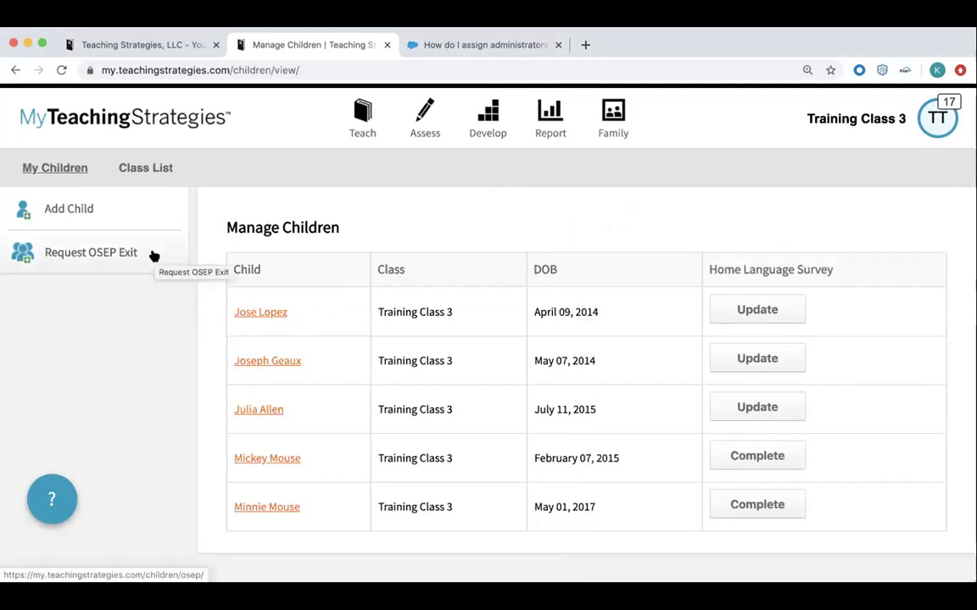
click(126, 252)
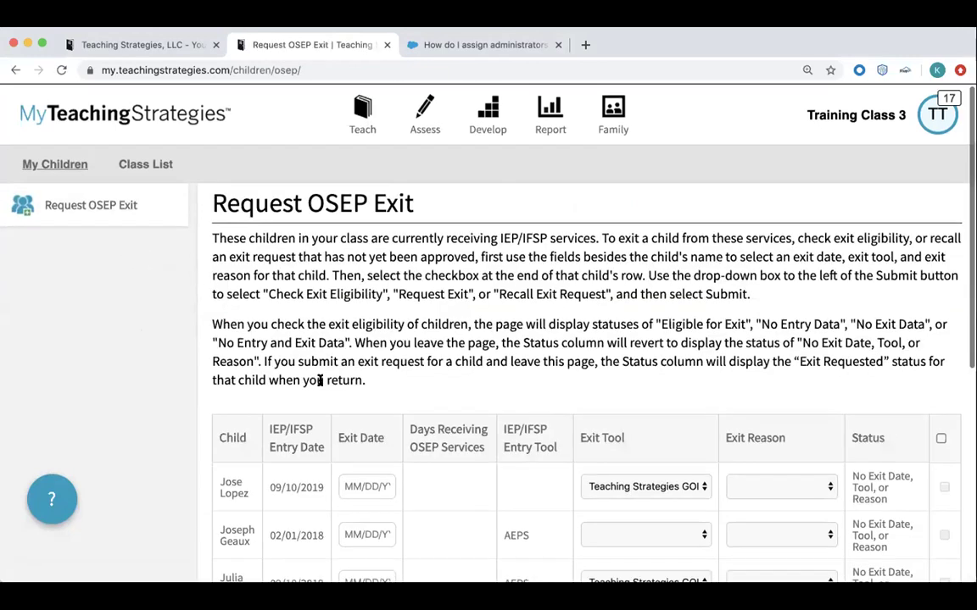
- Set the second child's exit tool to Teaching Strategies GOLD and exit date to 03/11/2020
scroll(322, 381, down, 3)
scroll(319, 385, down, 1)
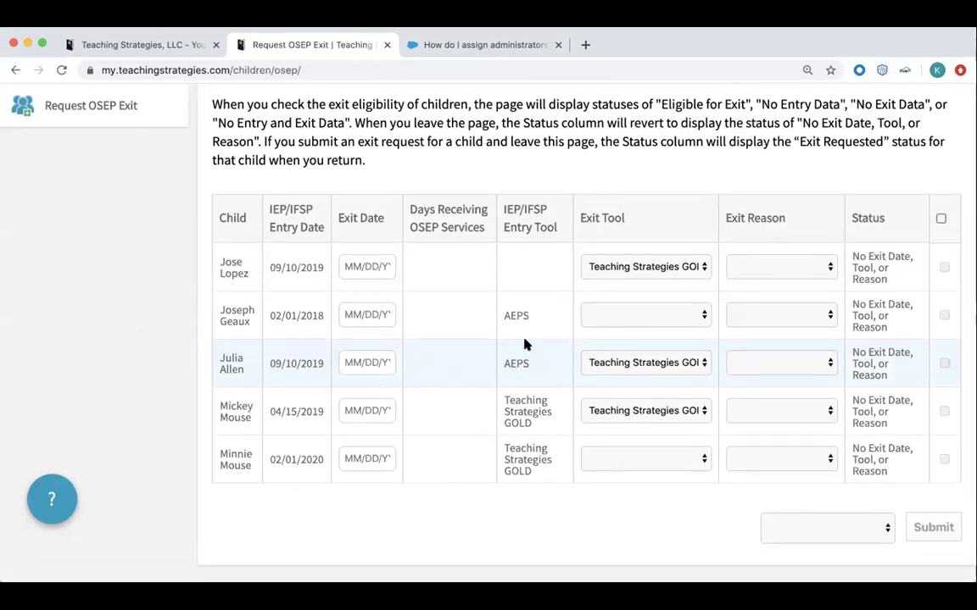
scroll(524, 345, left, 1)
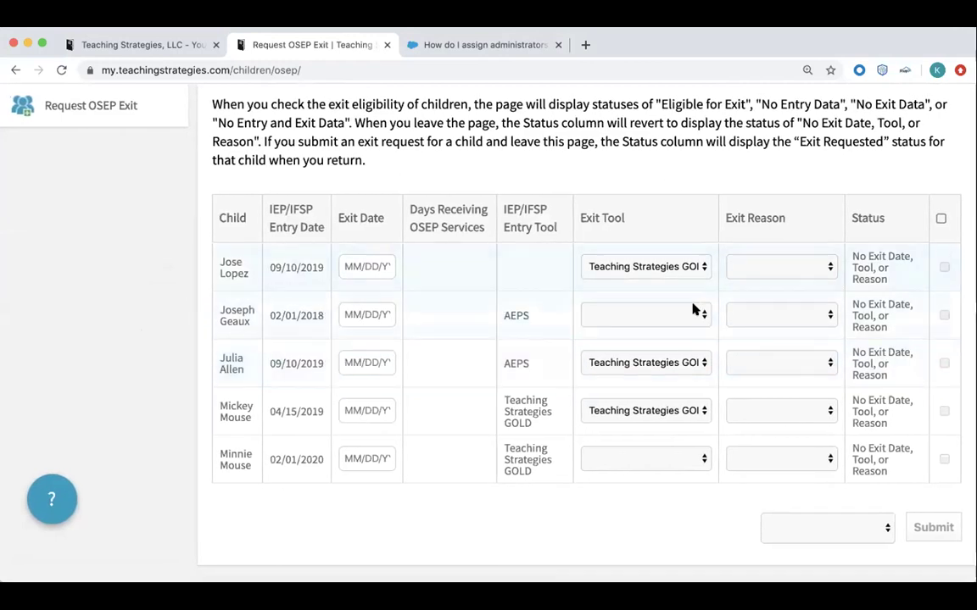
scroll(763, 317, down, 1)
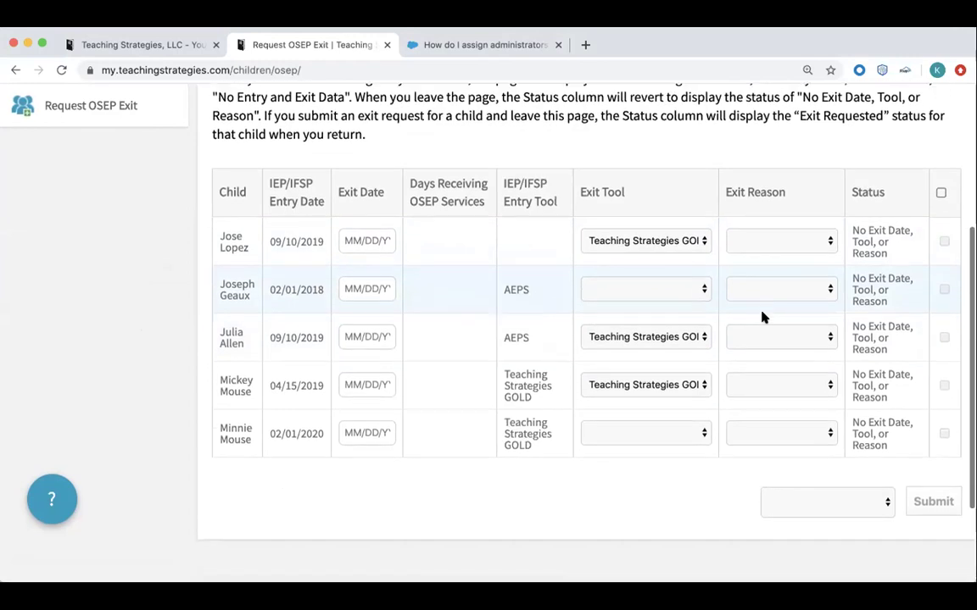
click(686, 286)
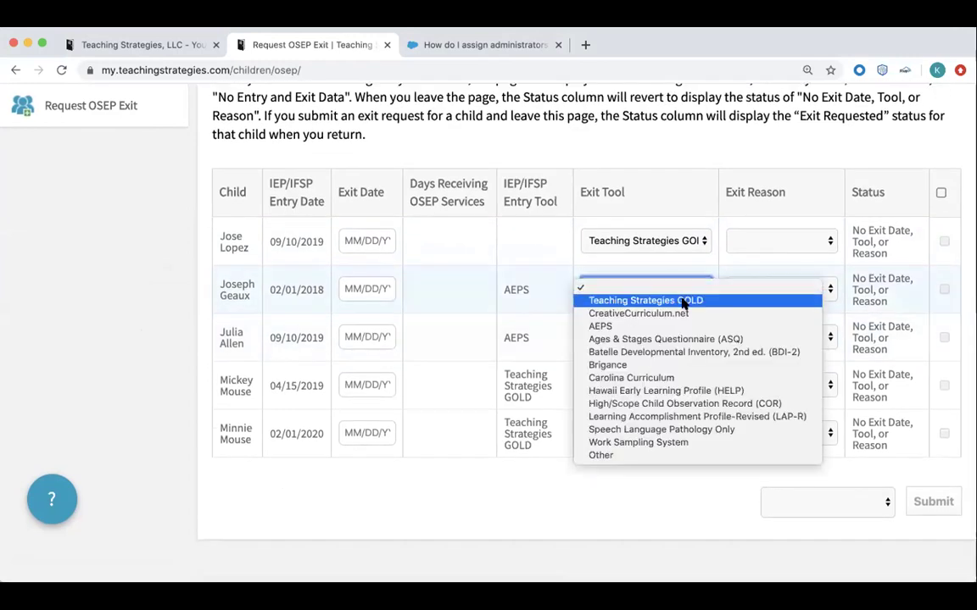
click(682, 301)
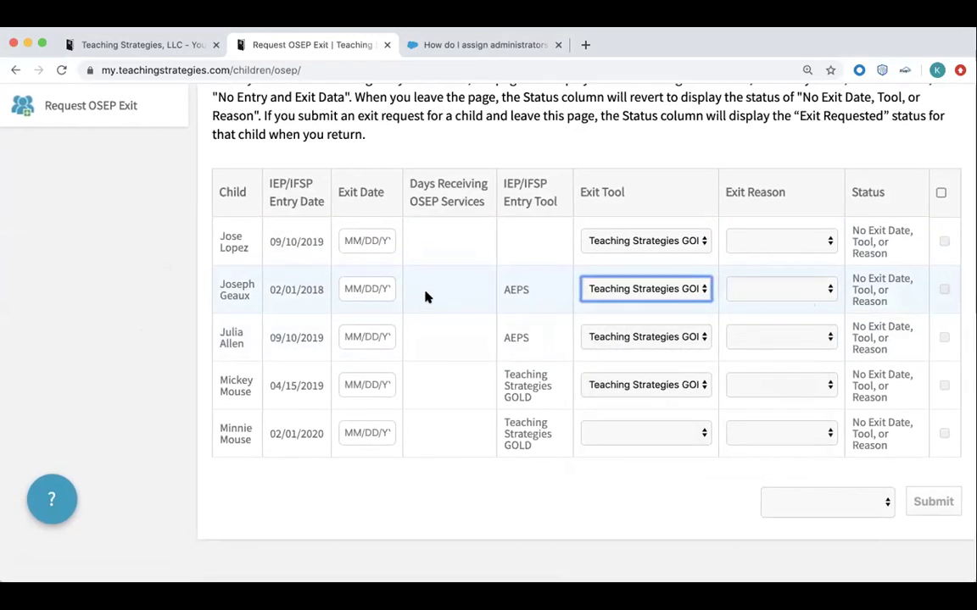
click(355, 288)
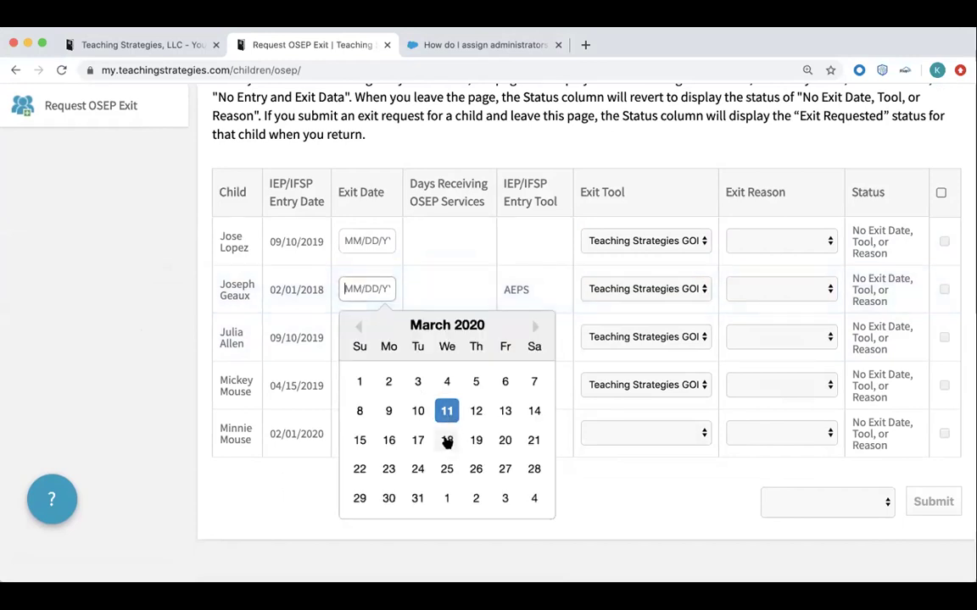
click(447, 411)
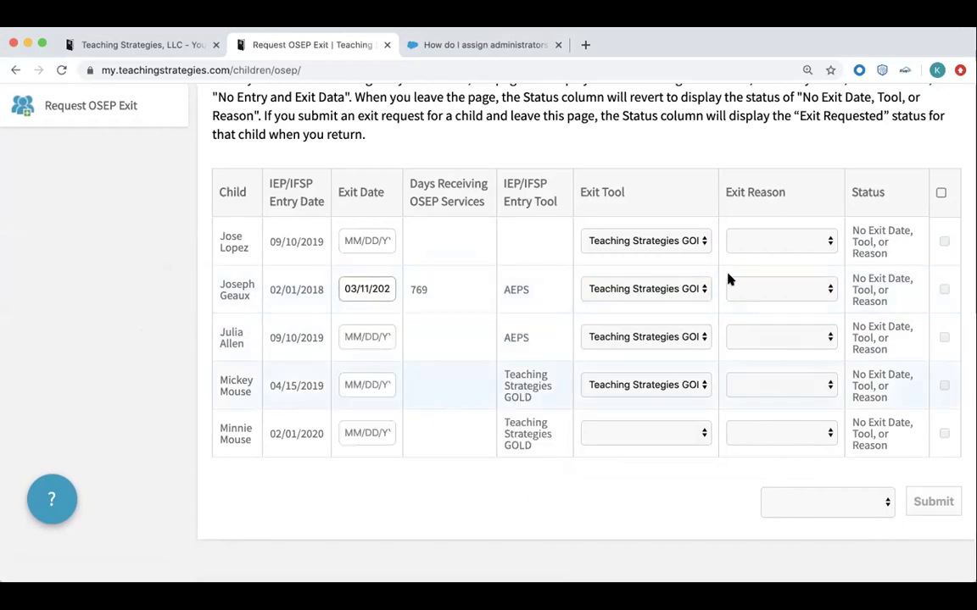
- Choose Transition to Preschool as exit reason, tick the row, and submit a Request Exit action
click(820, 285)
key(Escape)
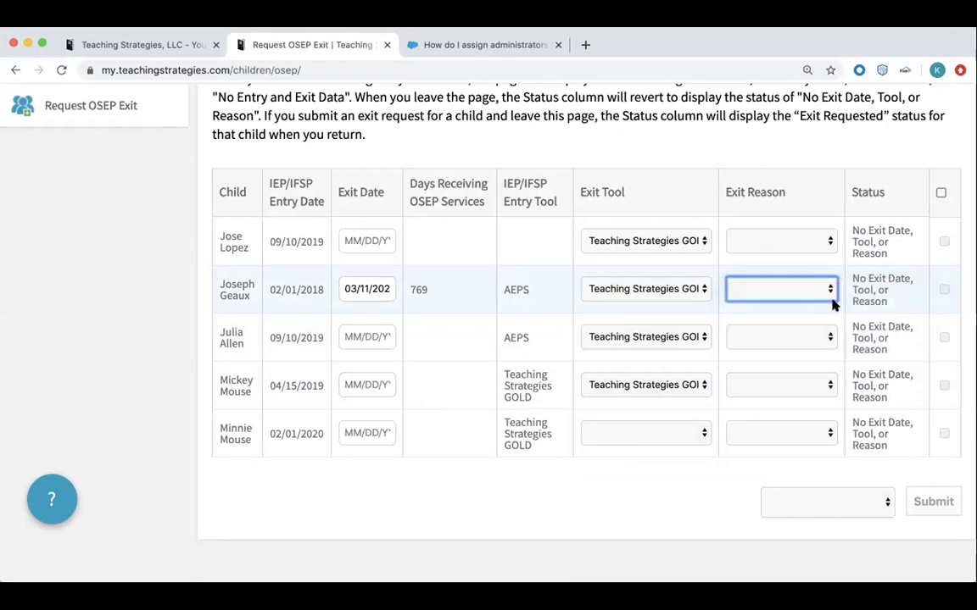
key(Down)
click(944, 289)
click(835, 504)
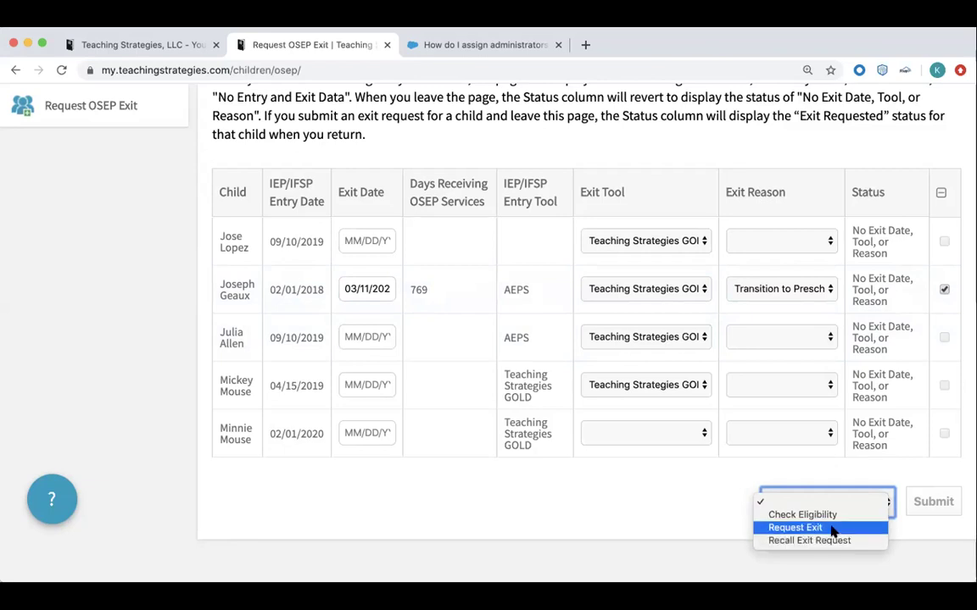
click(832, 527)
click(943, 500)
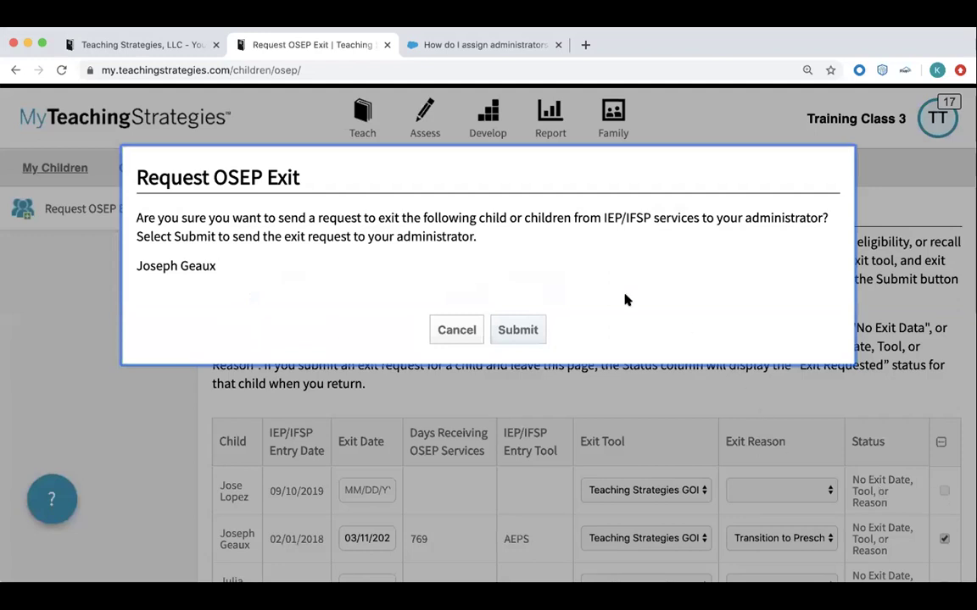
- Confirm sending the exit request, verify the status reads Exit Requested, then open Reports
click(518, 331)
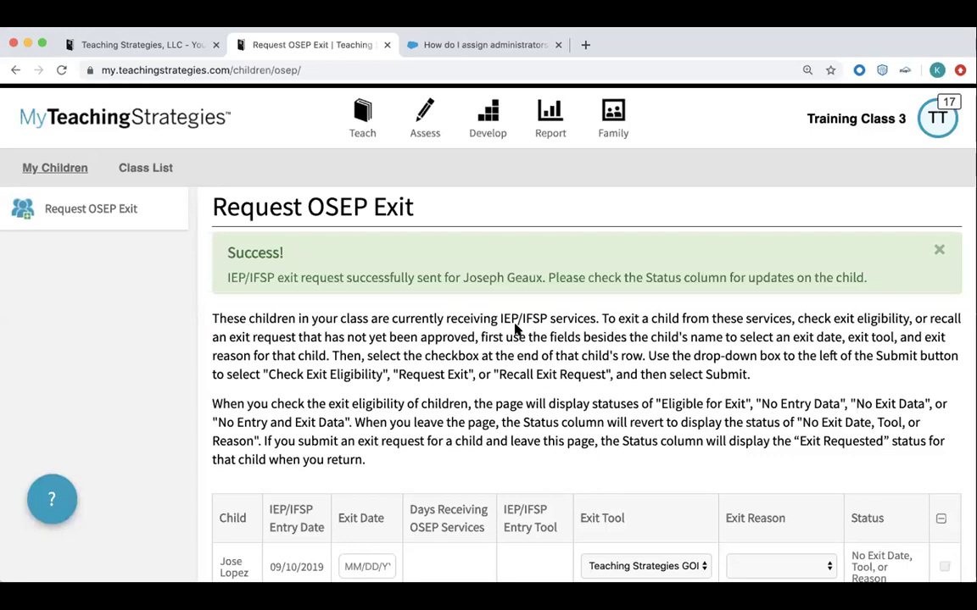
scroll(514, 330, down, 3)
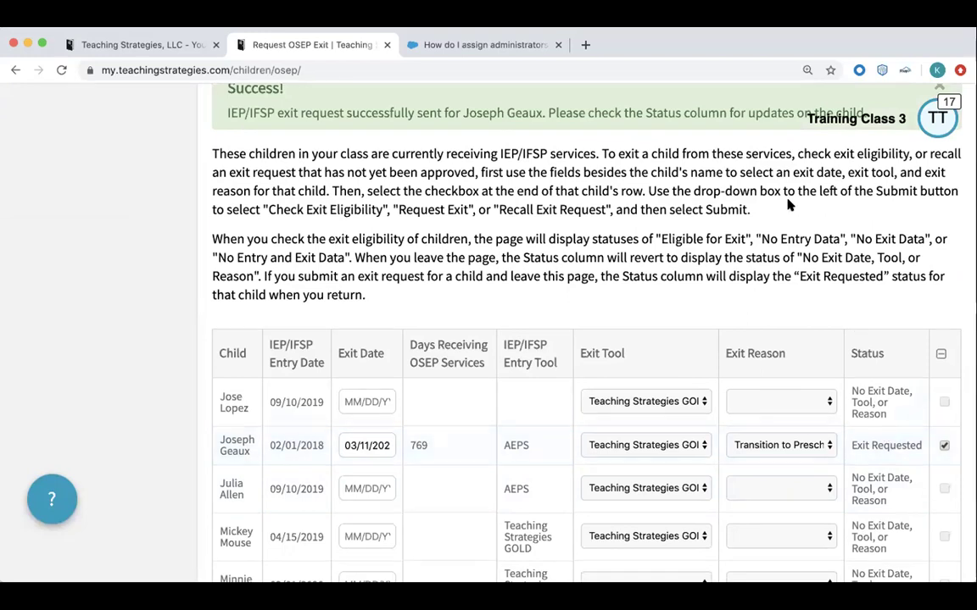
scroll(785, 175, up, 4)
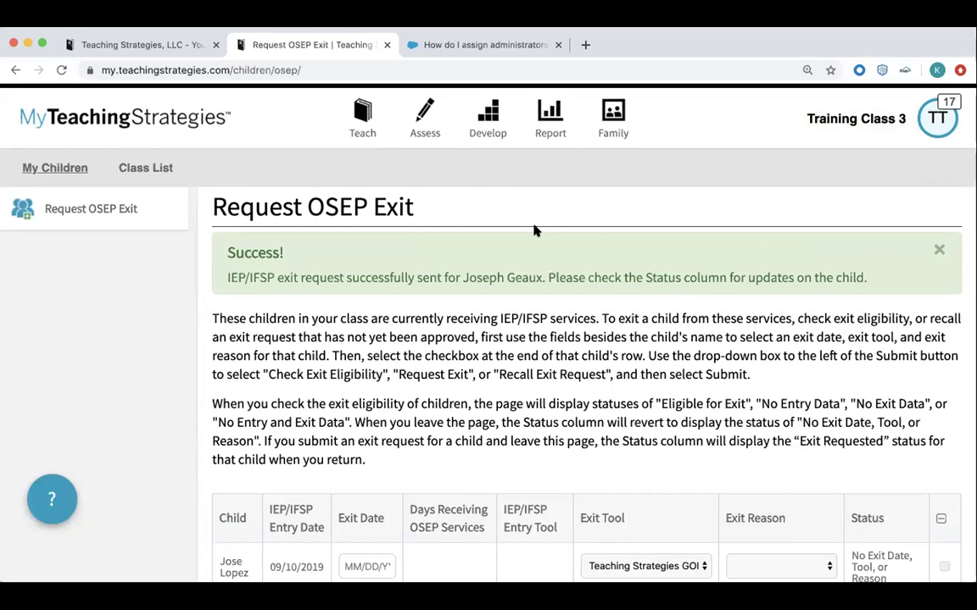
click(549, 119)
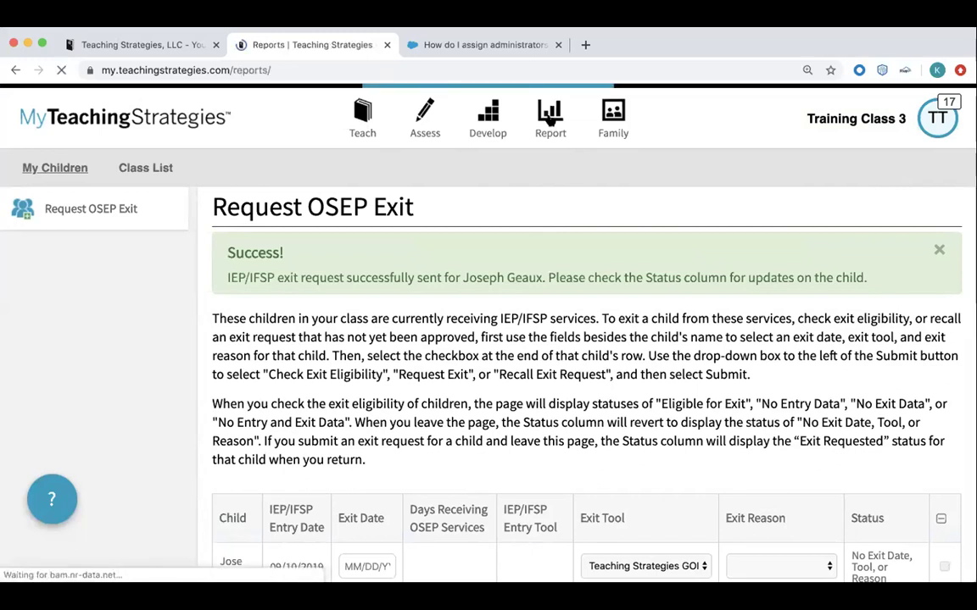
- Scroll to the bottom of the Reports page and open OSEP Federally Mandated Year-End
scroll(505, 378, down, 6)
scroll(505, 378, down, 15)
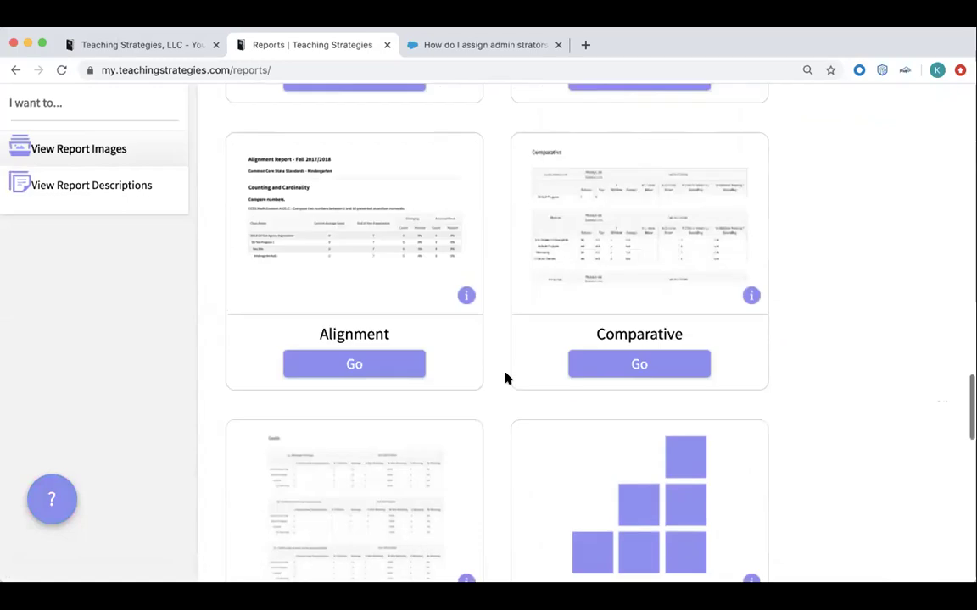
scroll(505, 378, down, 15)
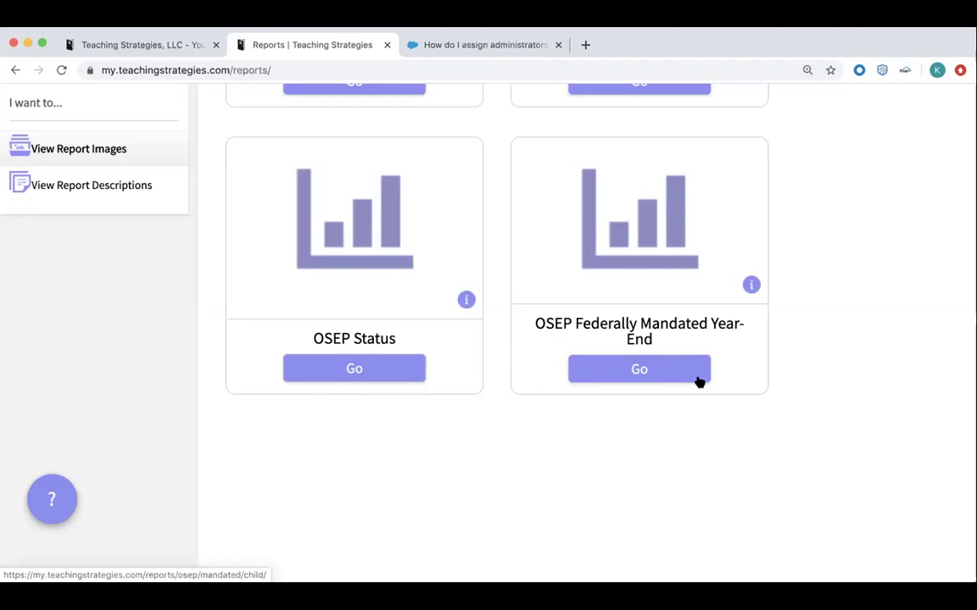
click(652, 371)
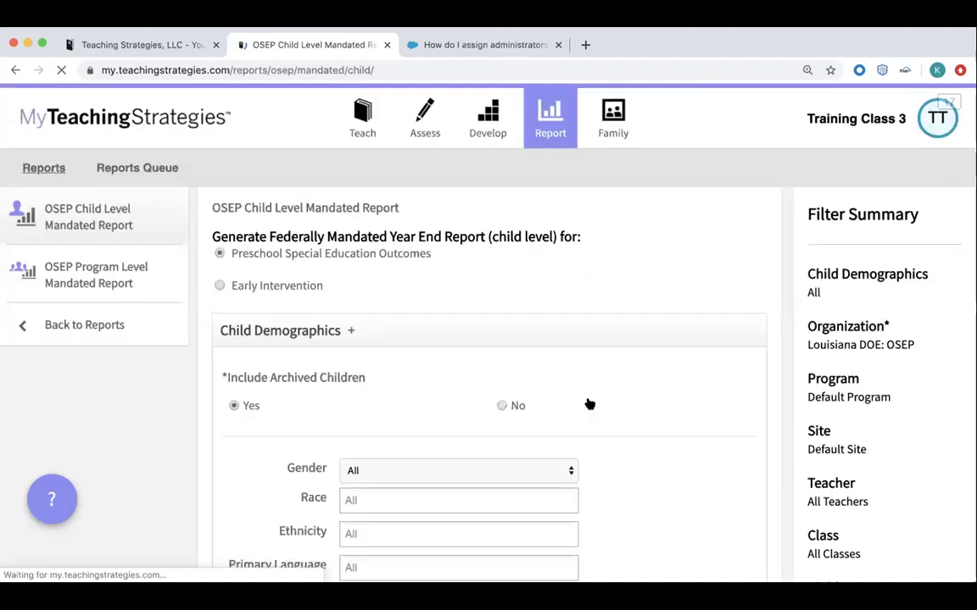
- Scroll through the OSEP Child Level Mandated Report filters and Filter Summary to review defaults
scroll(451, 431, down, 1)
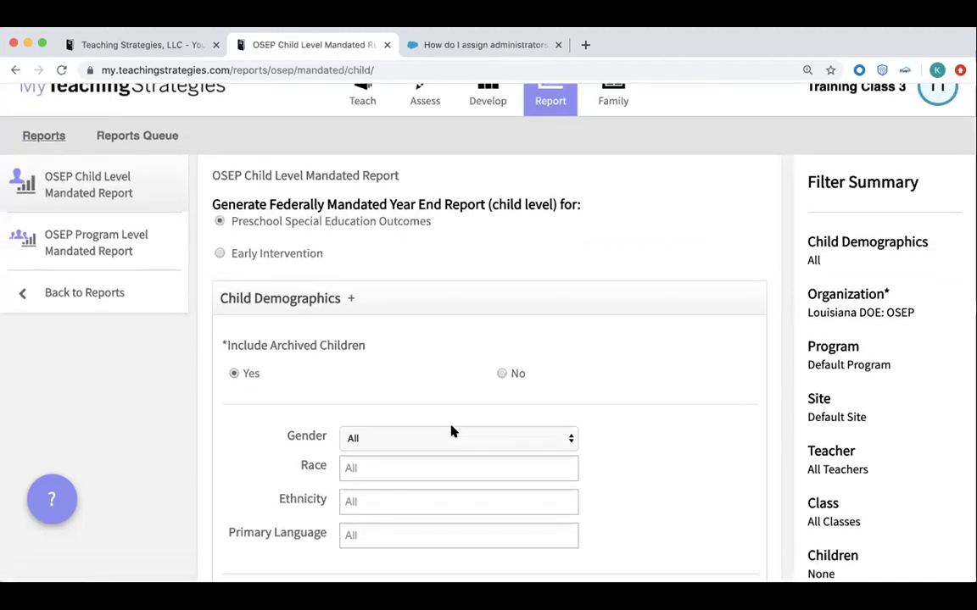
scroll(451, 432, down, 1)
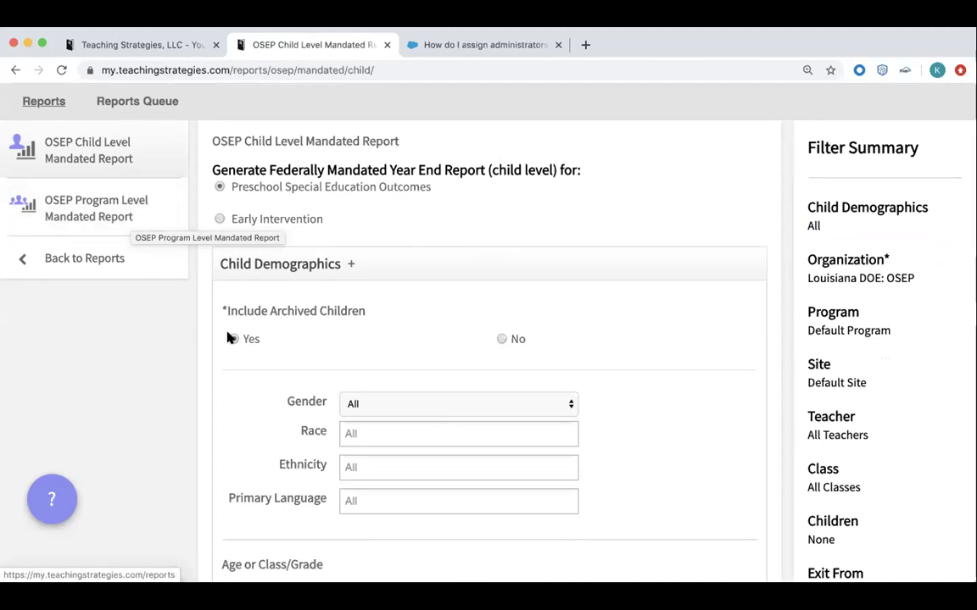
scroll(229, 370, down, 2)
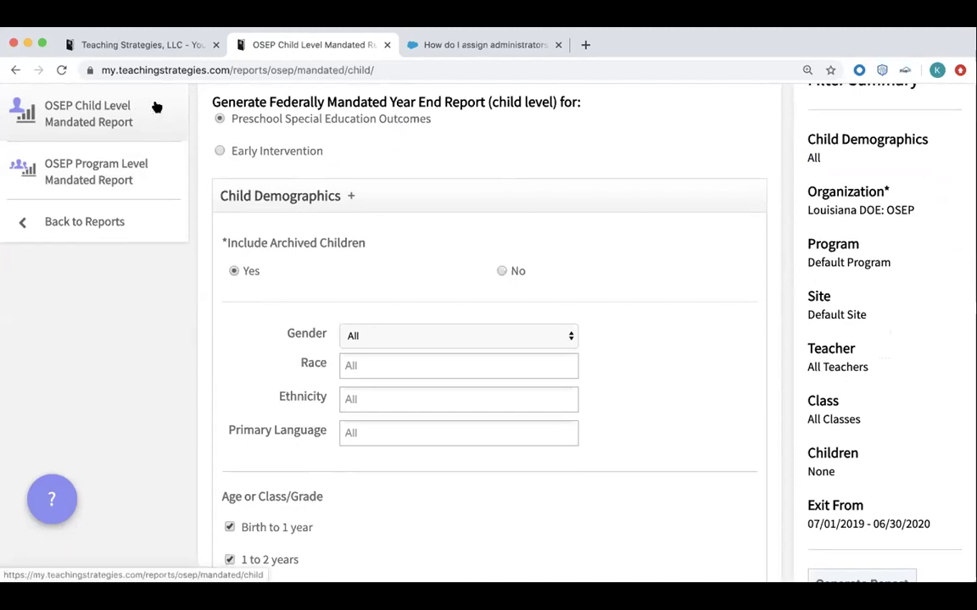
scroll(122, 198, up, 2)
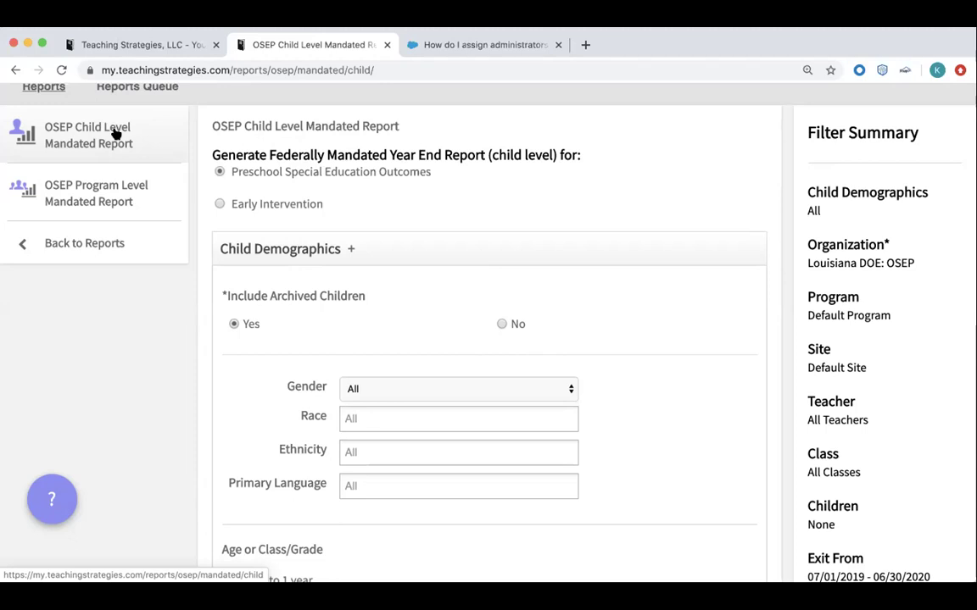
scroll(209, 303, up, 2)
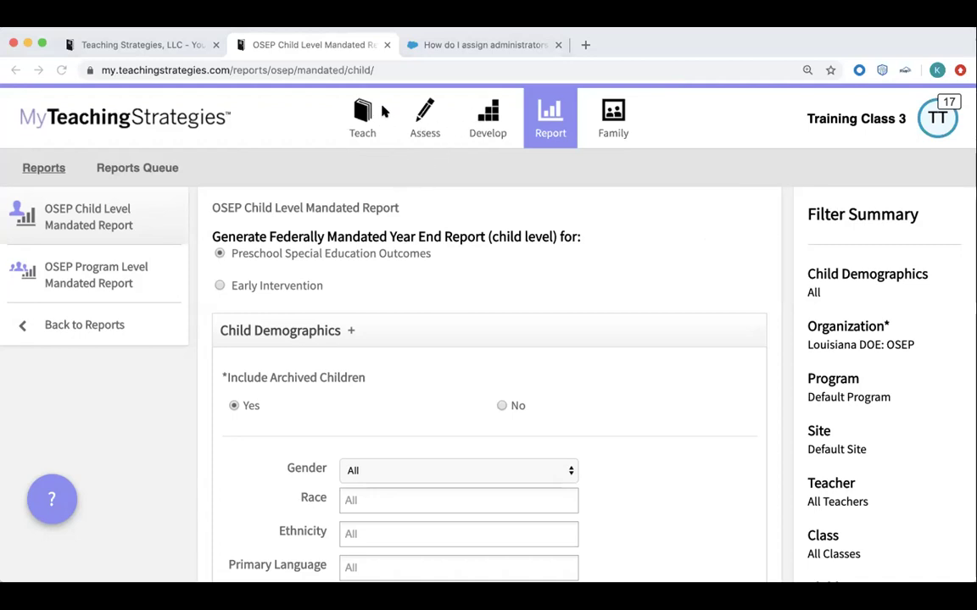
- Return to the reports list and open the OSEP Status report's Generate Child Level Status form
click(547, 124)
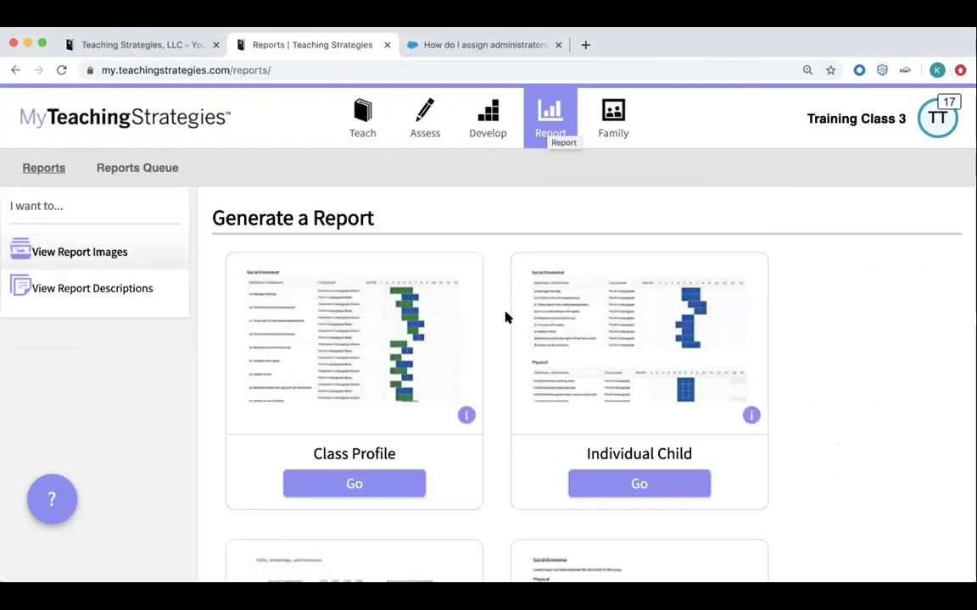
scroll(504, 327, down, 15)
scroll(503, 329, down, 9)
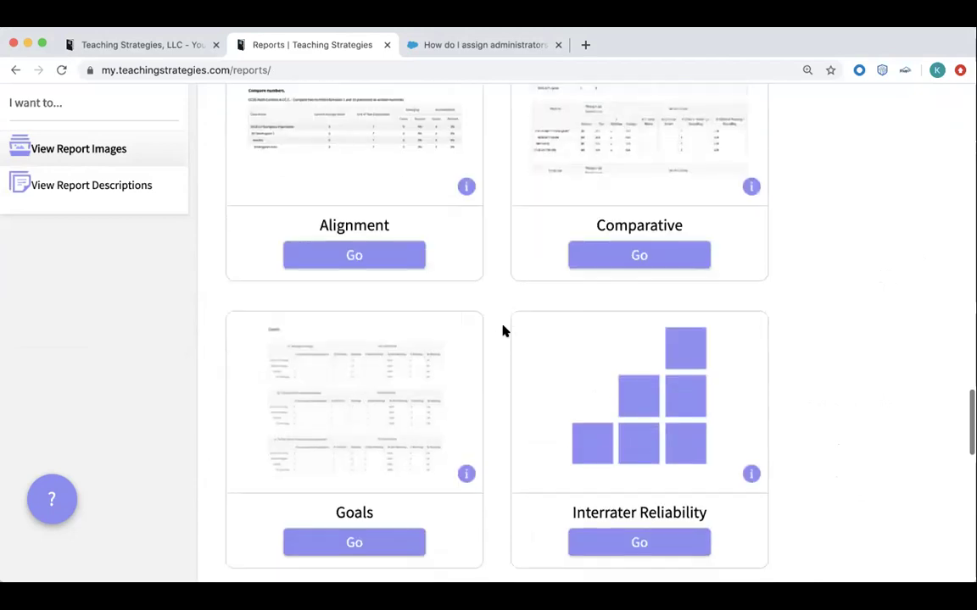
scroll(503, 331, down, 9)
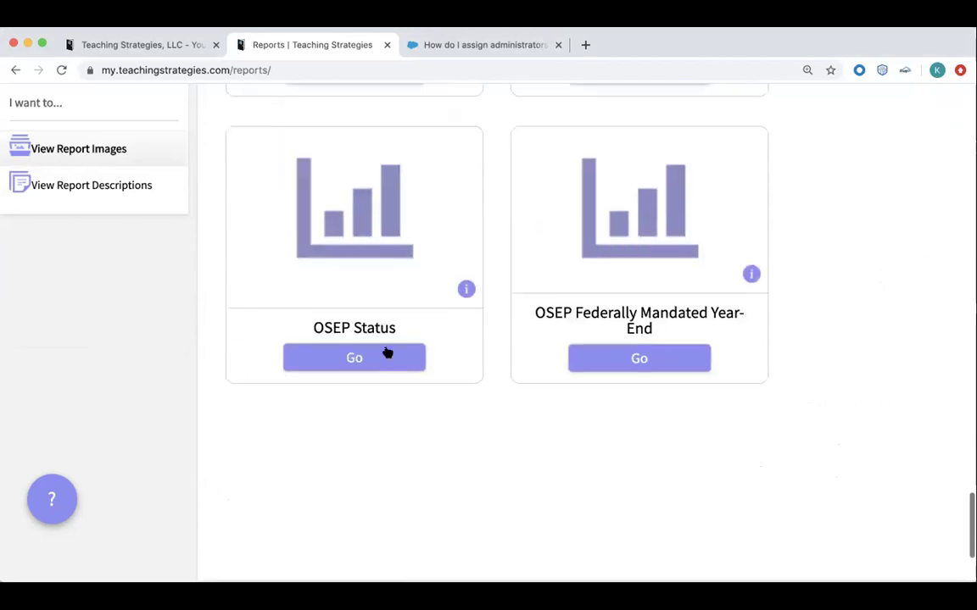
click(386, 353)
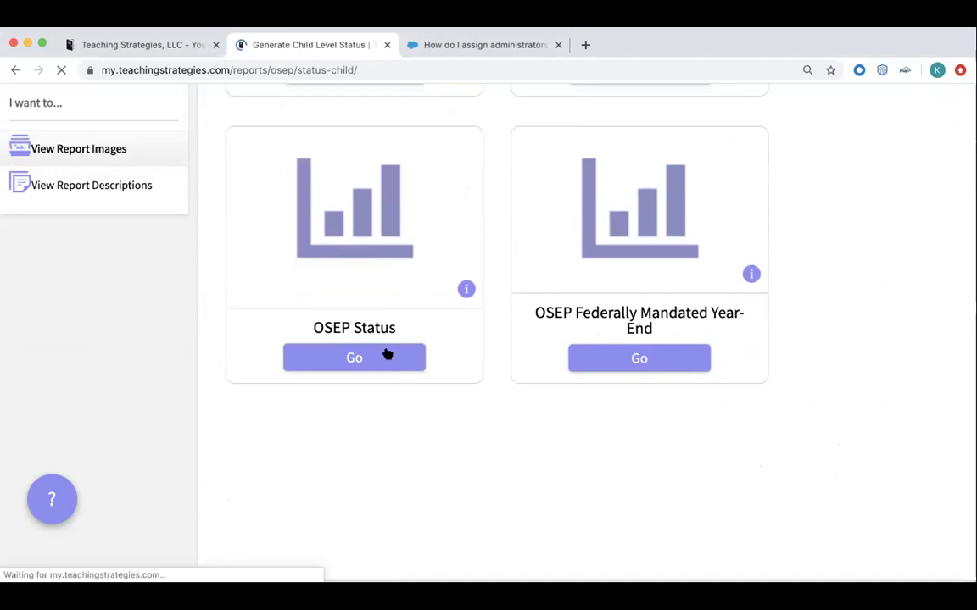
- Erase the Entry From and To dates of the entry date range, leaving both empty
scroll(386, 348, down, 5)
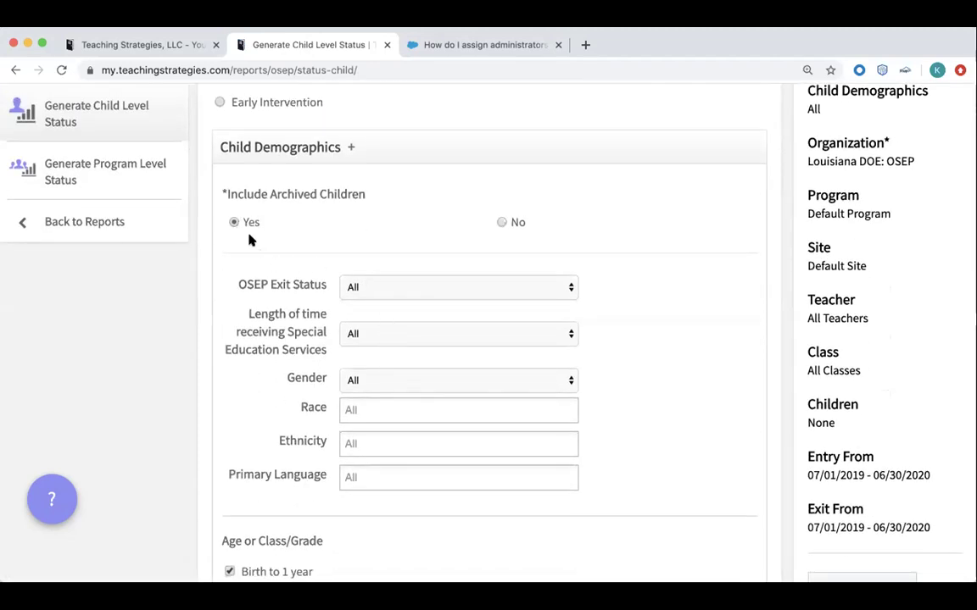
scroll(284, 287, down, 3)
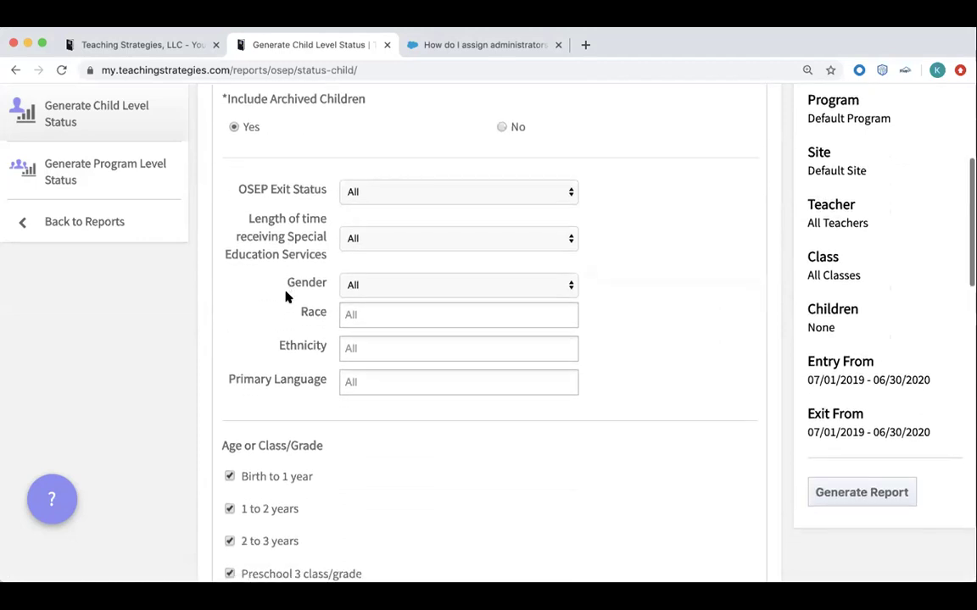
scroll(285, 296, down, 18)
scroll(288, 296, down, 8)
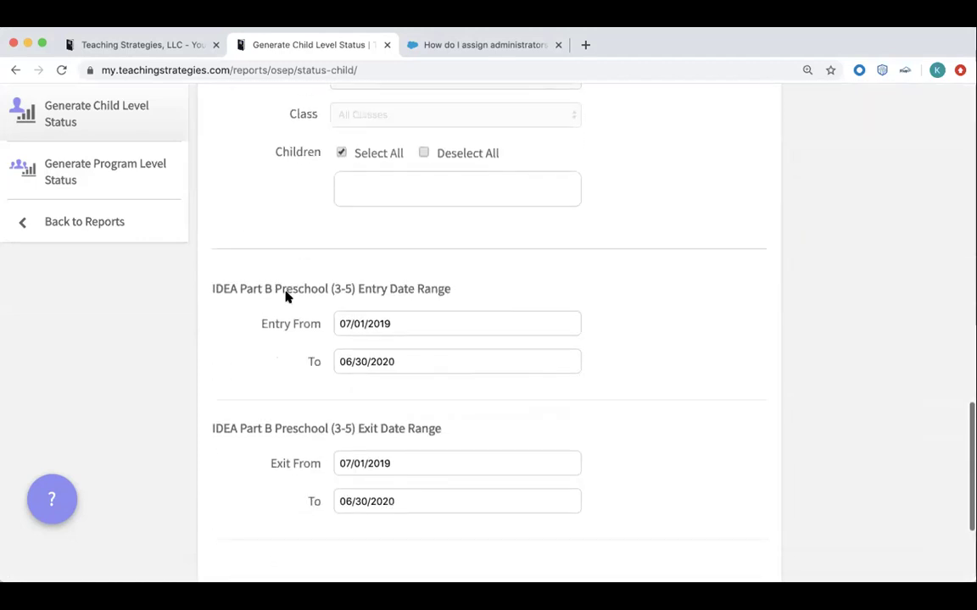
scroll(286, 296, down, 1)
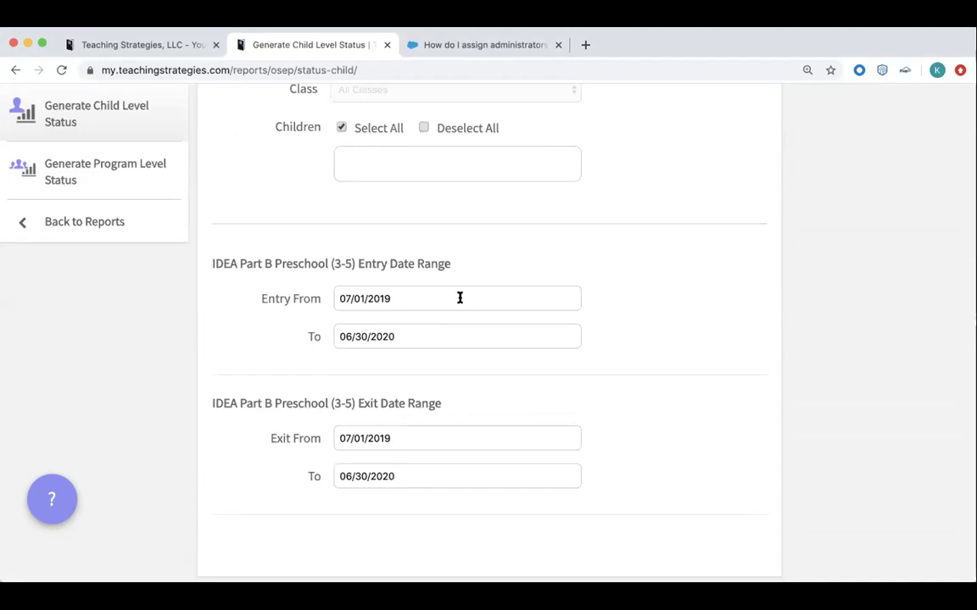
click(428, 296)
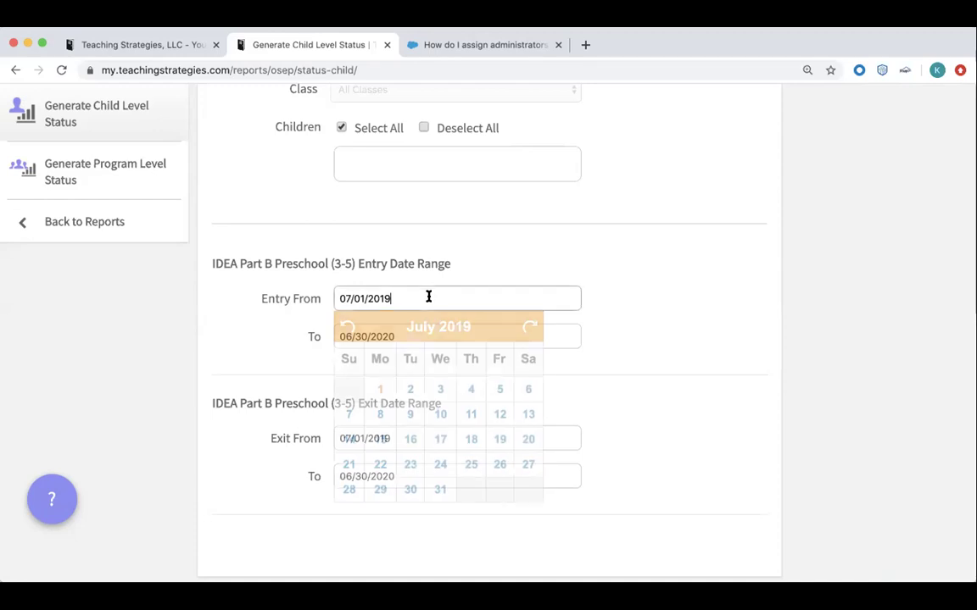
key(BackSpace)
key(BackSpace)
key(BackSpace)
key(BackSpace)
key(BackSpace)
key(BackSpace)
key(BackSpace)
key(BackSpace)
key(BackSpace)
key(BackSpace)
click(572, 323)
click(535, 335)
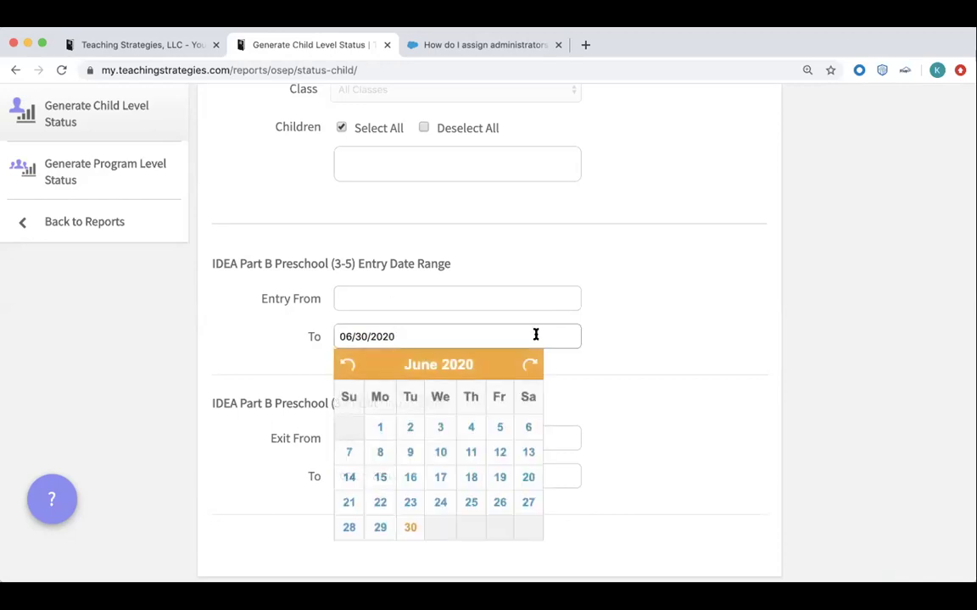
key(BackSpace)
key(BackSpace)
key(BackSpace)
key(BackSpace)
key(BackSpace)
key(BackSpace)
key(BackSpace)
key(BackSpace)
key(BackSpace)
key(BackSpace)
click(674, 341)
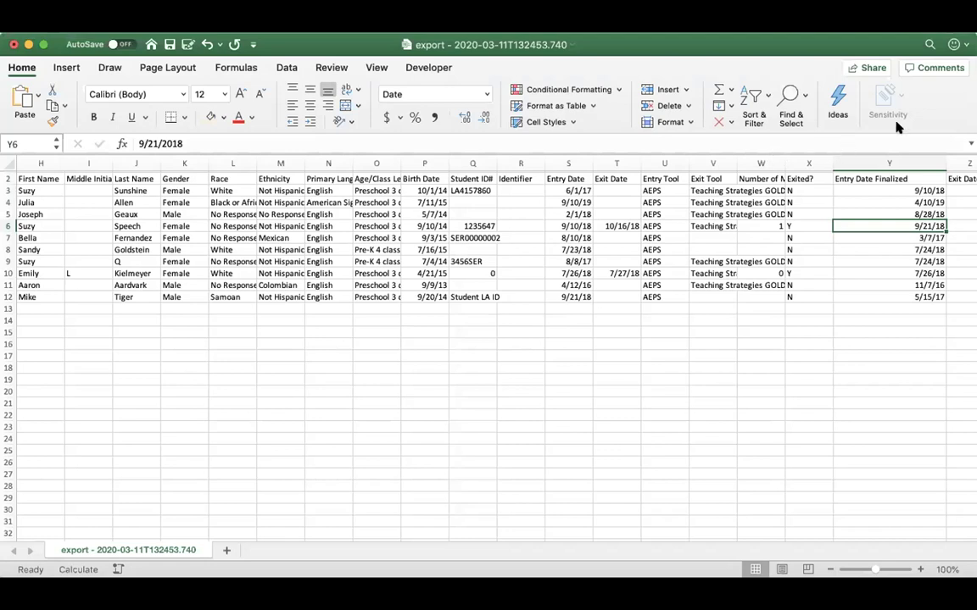
- Widen column Z in the exported OSEP workbook so 'Exit Date Finalized' shows in full
scroll(543, 251, right, 2)
scroll(545, 255, up, 1)
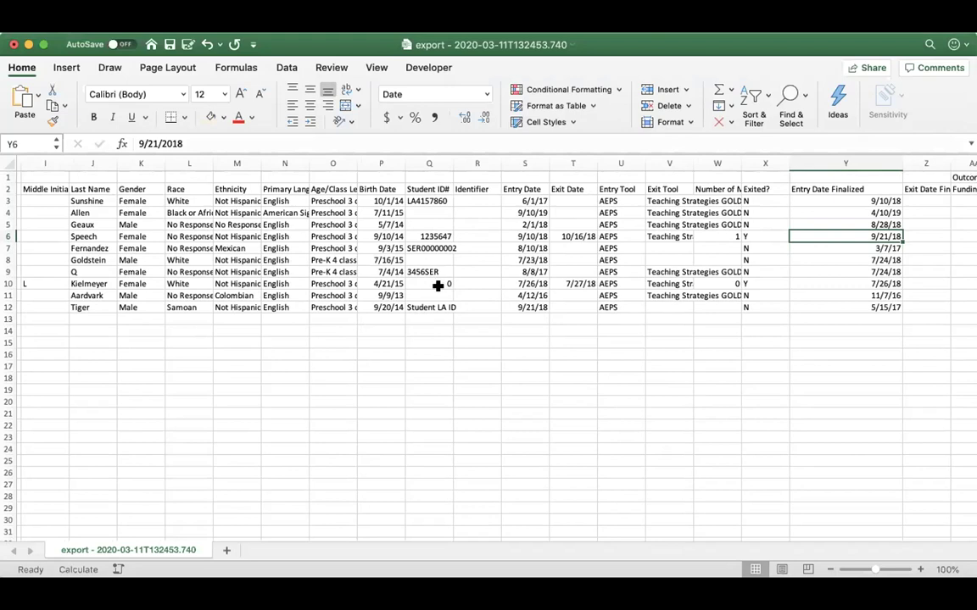
scroll(523, 273, right, 4)
scroll(523, 280, right, 4)
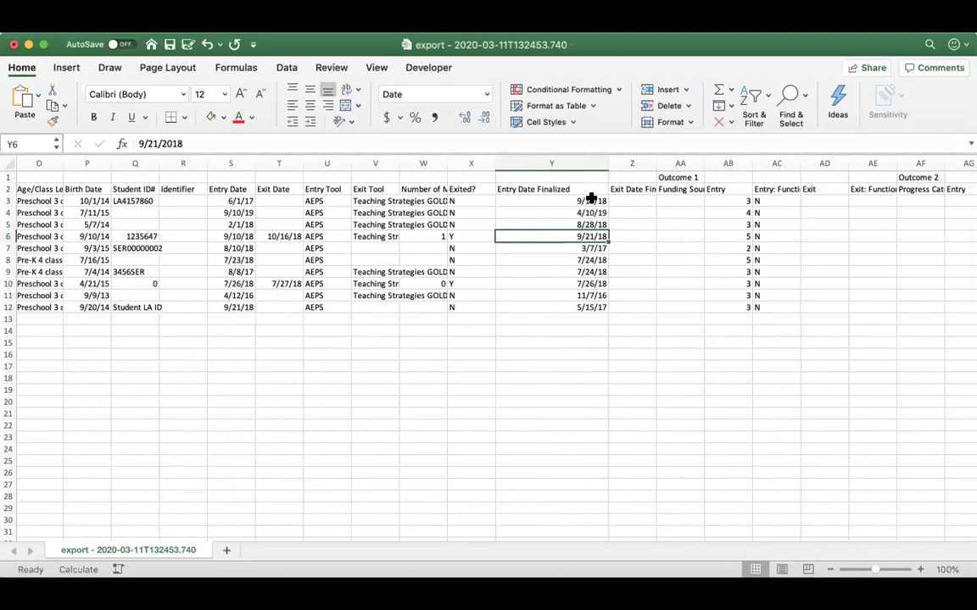
drag(656, 162, 681, 161)
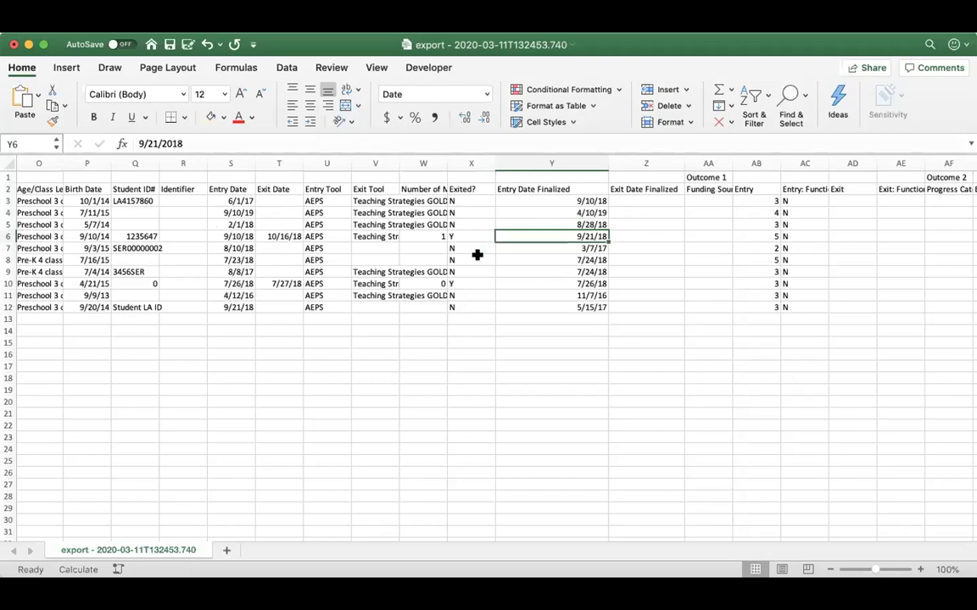
scroll(477, 254, left, 10)
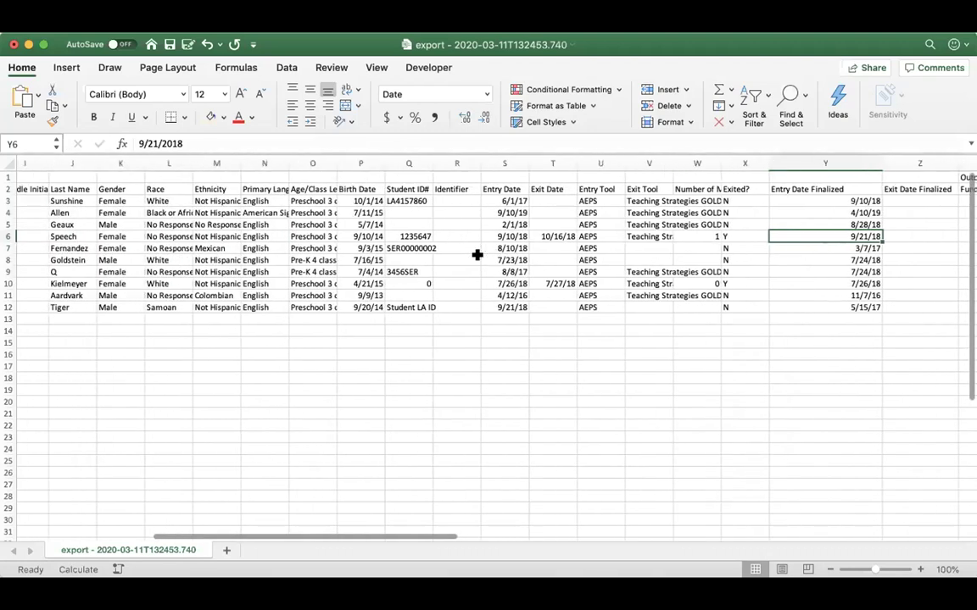
scroll(477, 254, down, 1)
scroll(477, 255, left, 2)
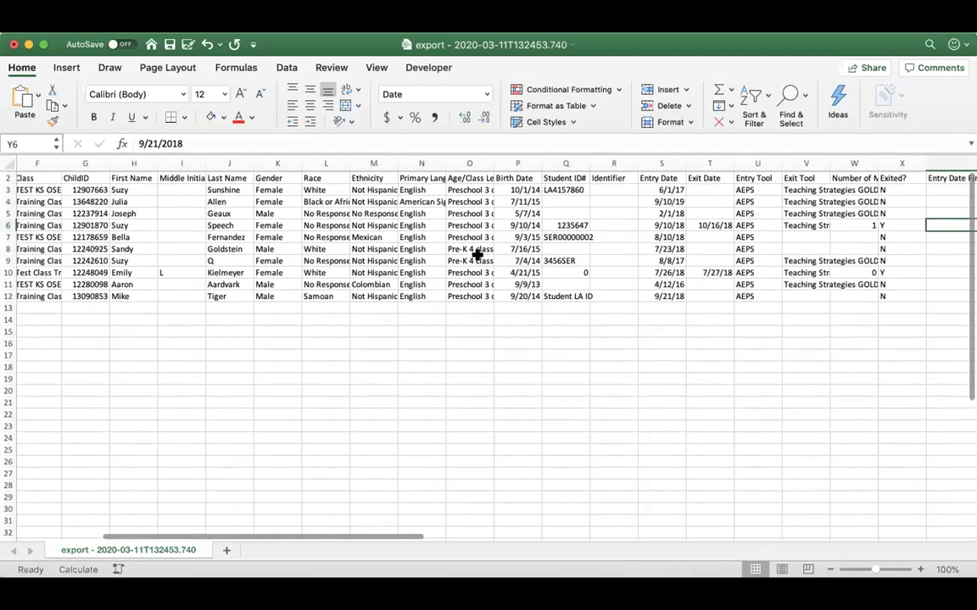
scroll(477, 254, left, 2)
scroll(478, 254, up, 1)
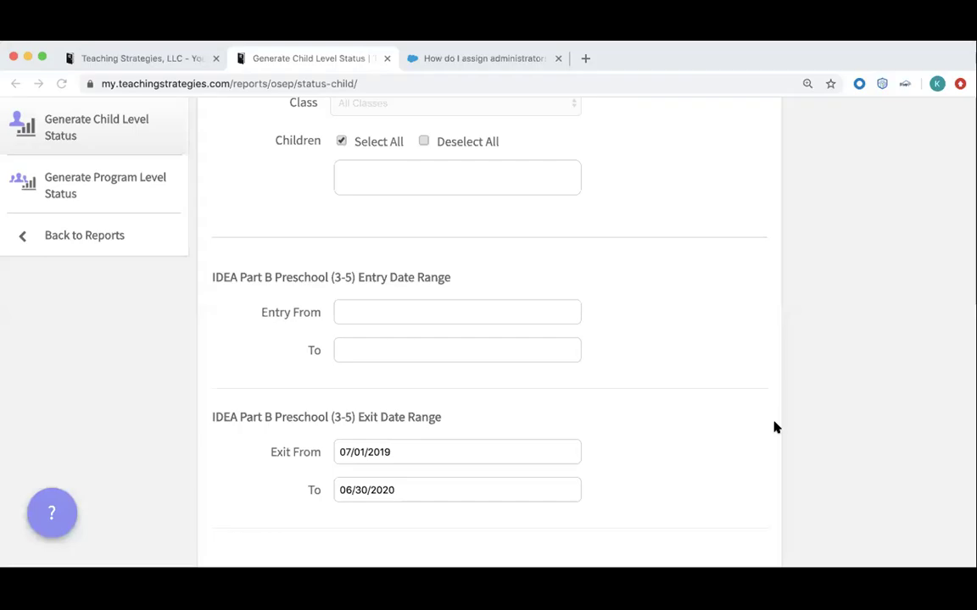
- Go to the Generate Program Level Status page for the OSEP Program Level Status Report
scroll(644, 321, up, 15)
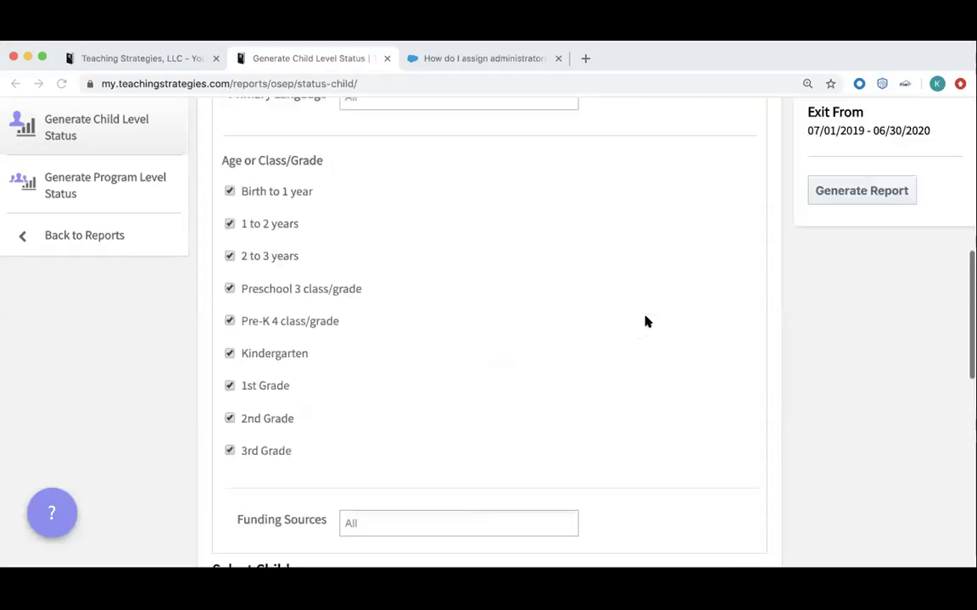
scroll(644, 321, up, 3)
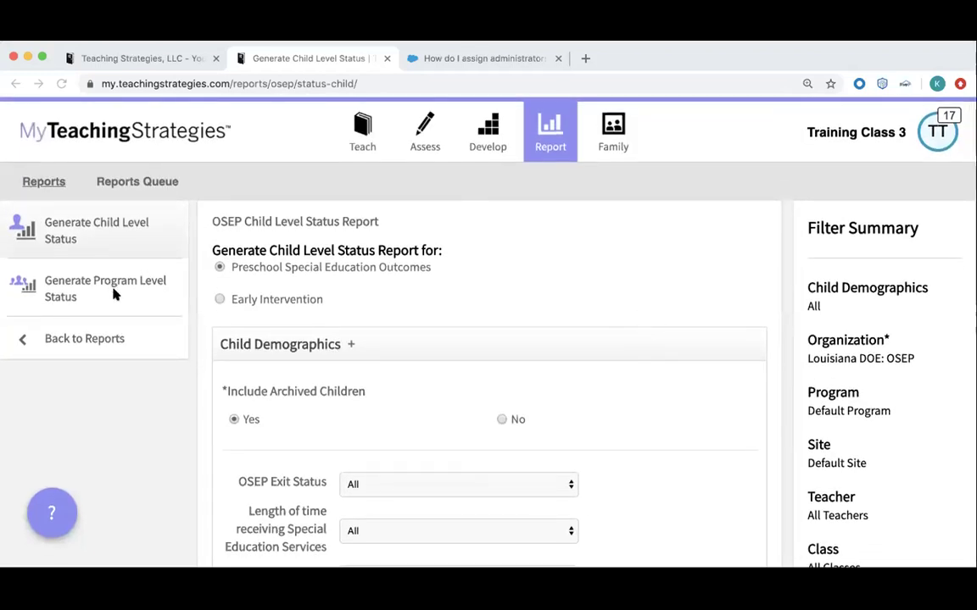
scroll(136, 299, down, 2)
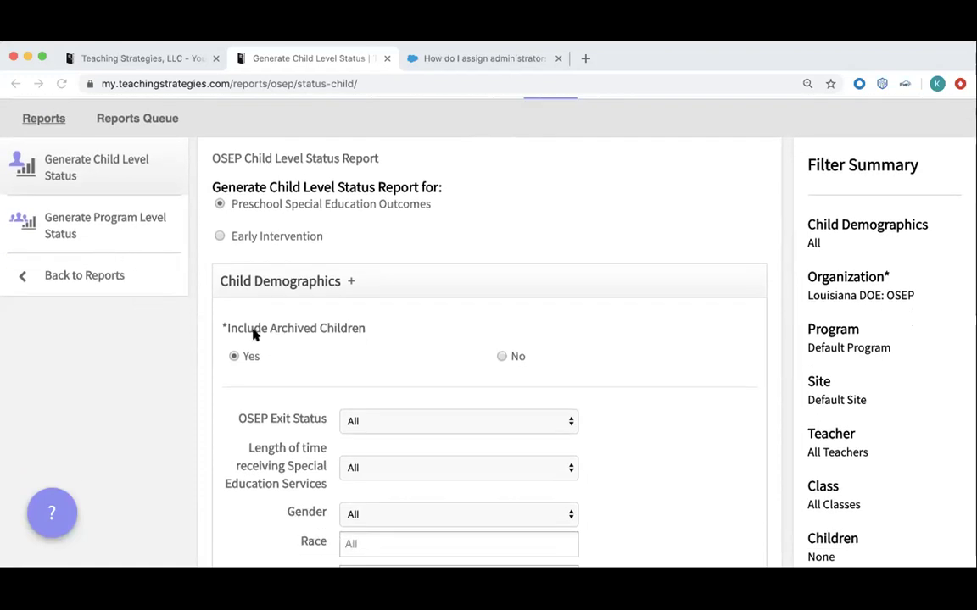
scroll(282, 389, down, 4)
scroll(283, 388, down, 15)
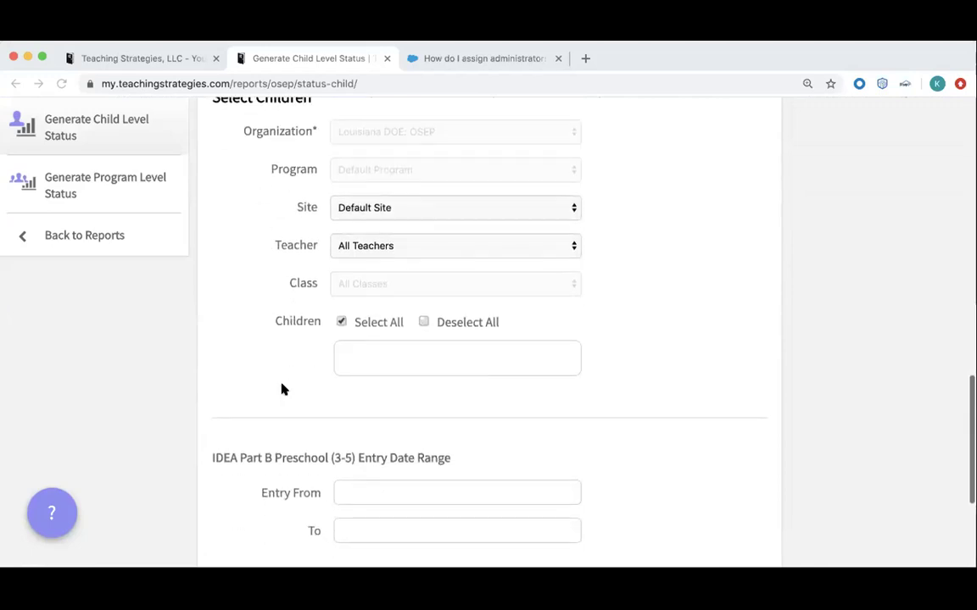
scroll(282, 388, down, 4)
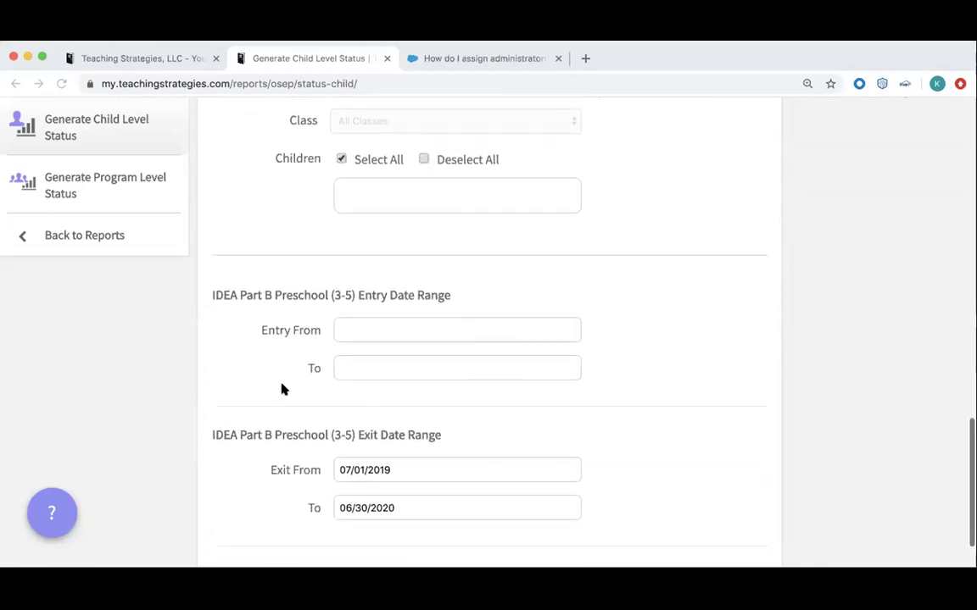
click(158, 191)
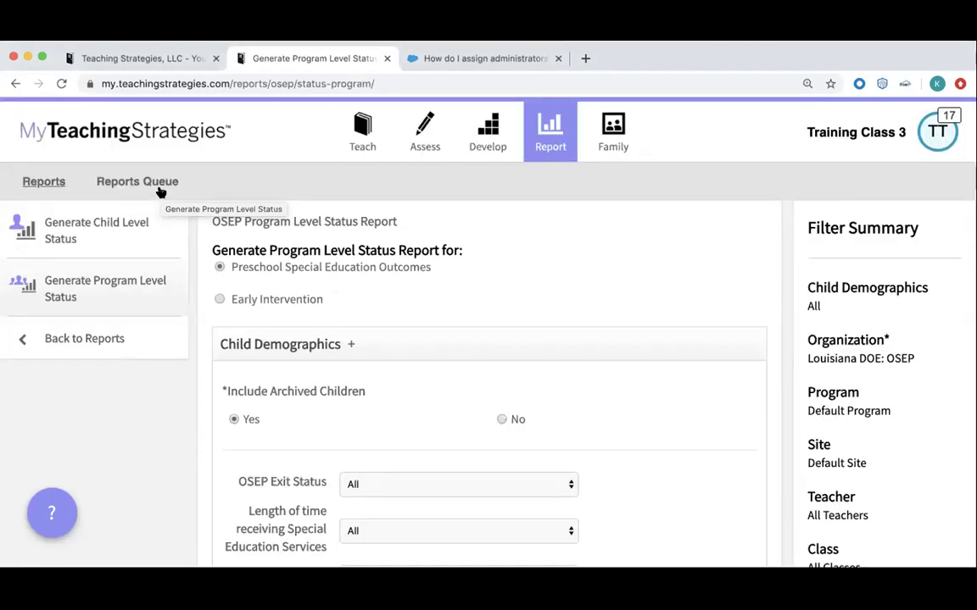
- Scroll the Program Level Status form down to its Report View options, with Federal Entry Status Report selected
scroll(298, 395, down, 8)
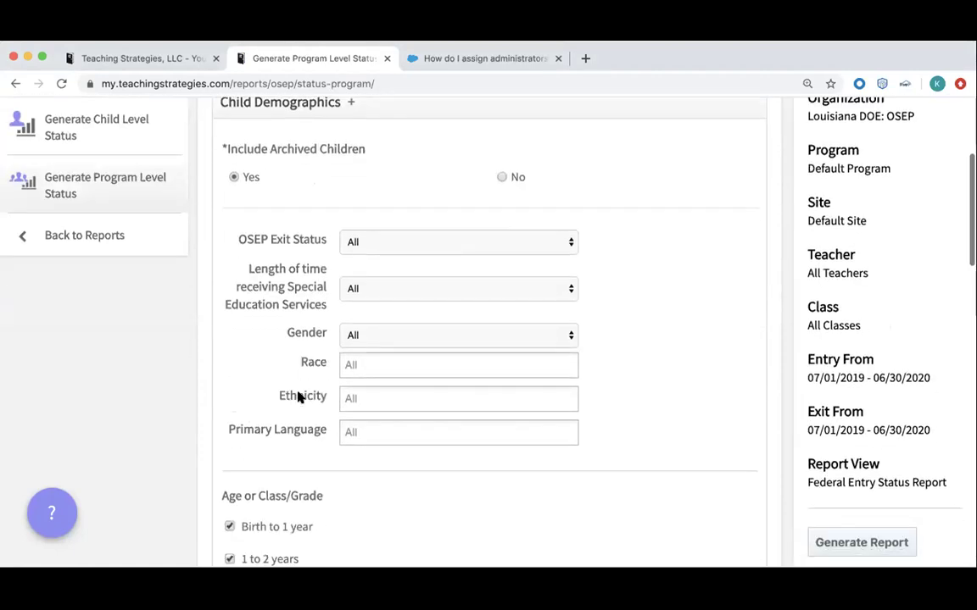
scroll(297, 397, down, 20)
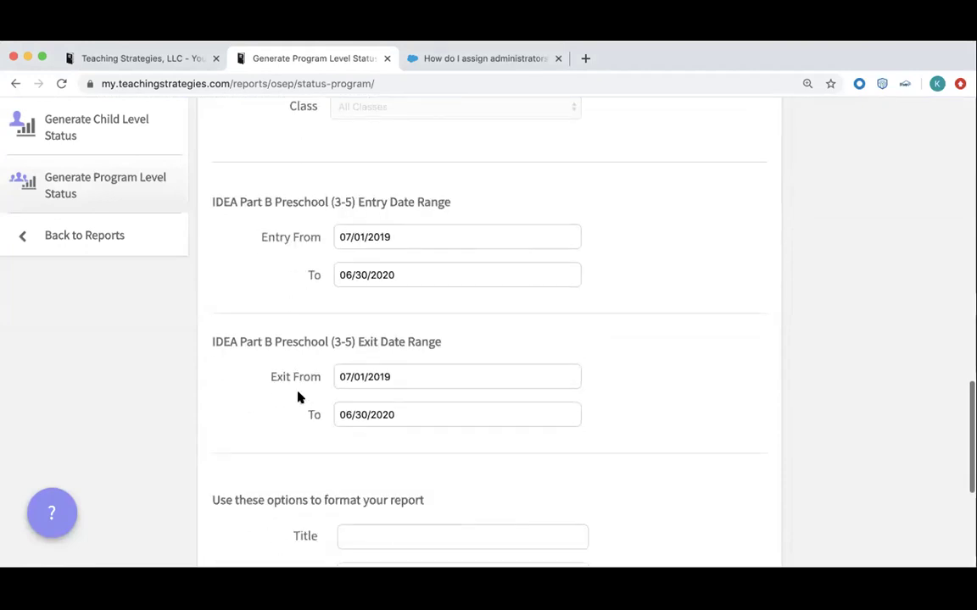
scroll(298, 399, down, 10)
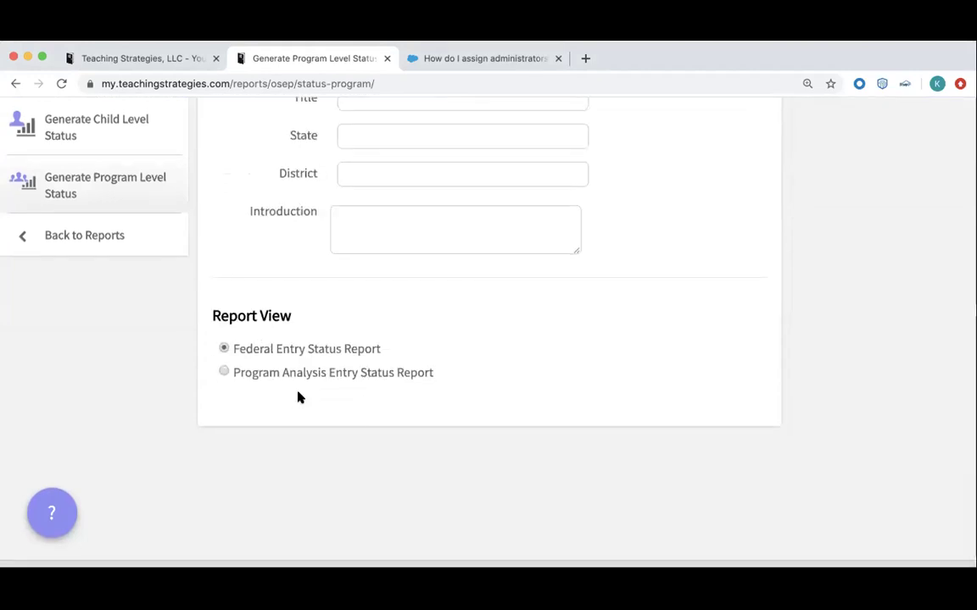